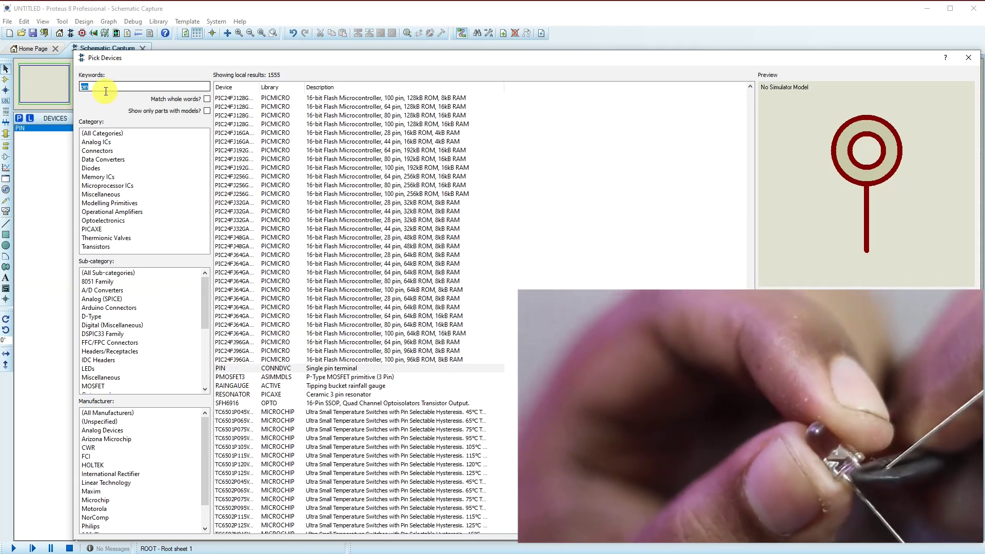
Step: Search the device library for 1n4007 and add the 1N4007 diode from the DIODESINC library to the project's devices
text(n)
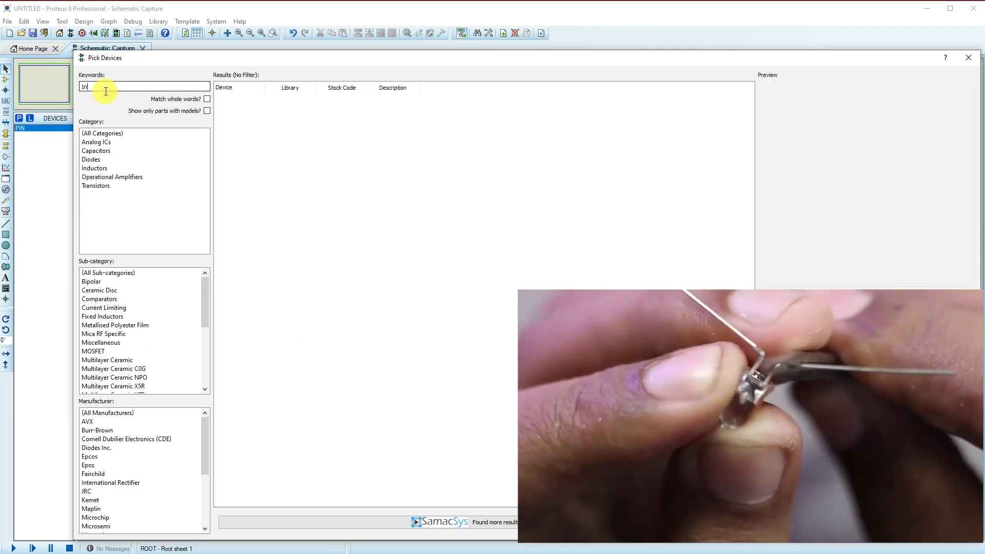
text(40)
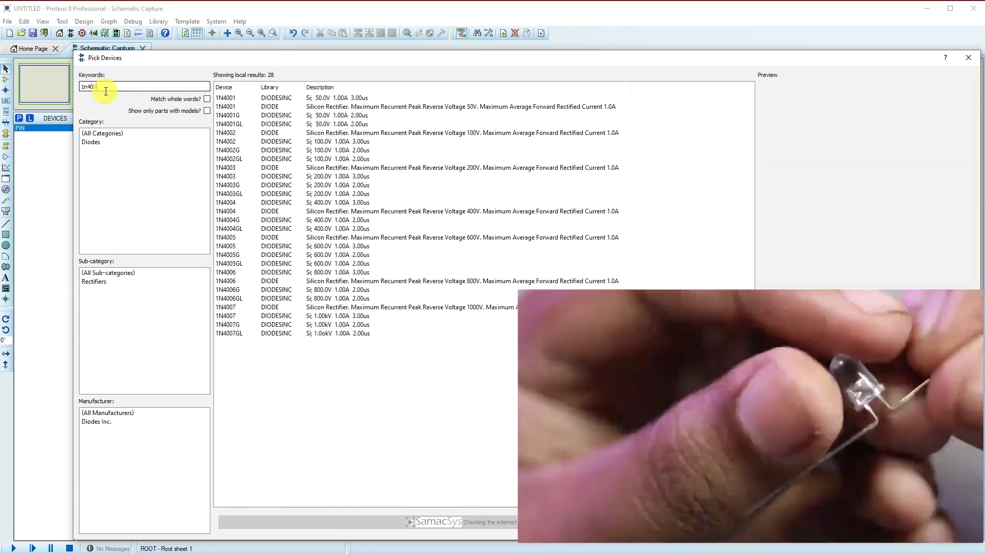
text(07)
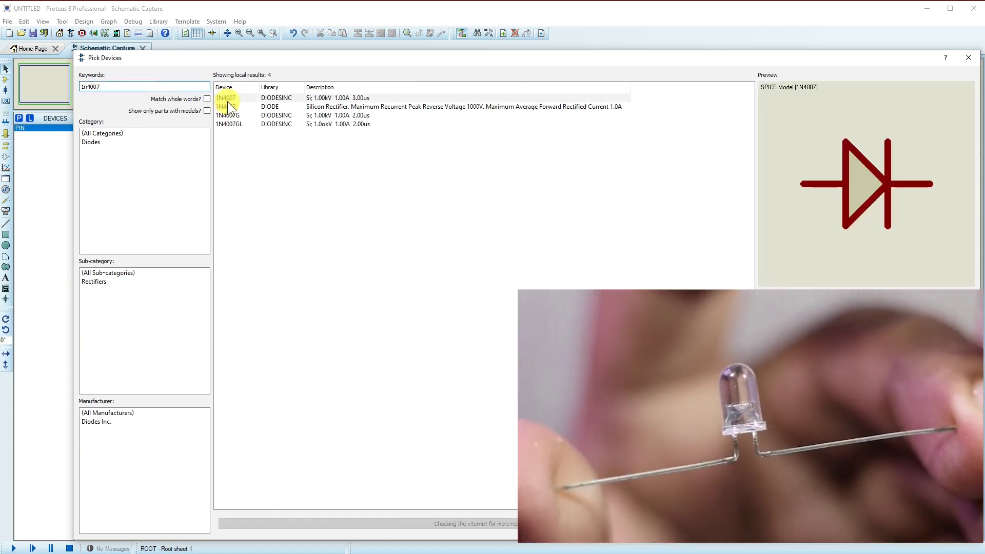
click(228, 98)
double_click(228, 99)
Step: Search the library for res and add the generic resistor RES to the project's devices
click(119, 87)
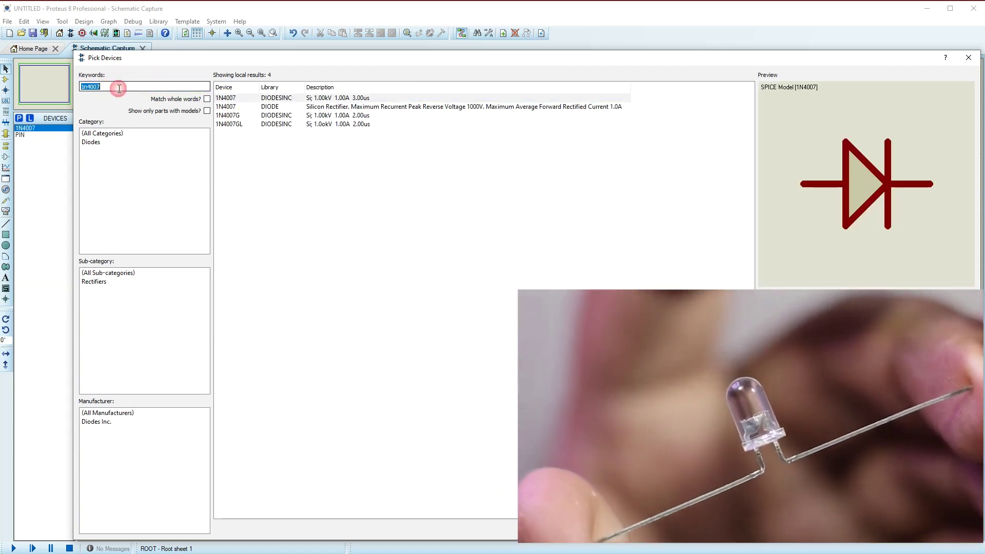
text(res)
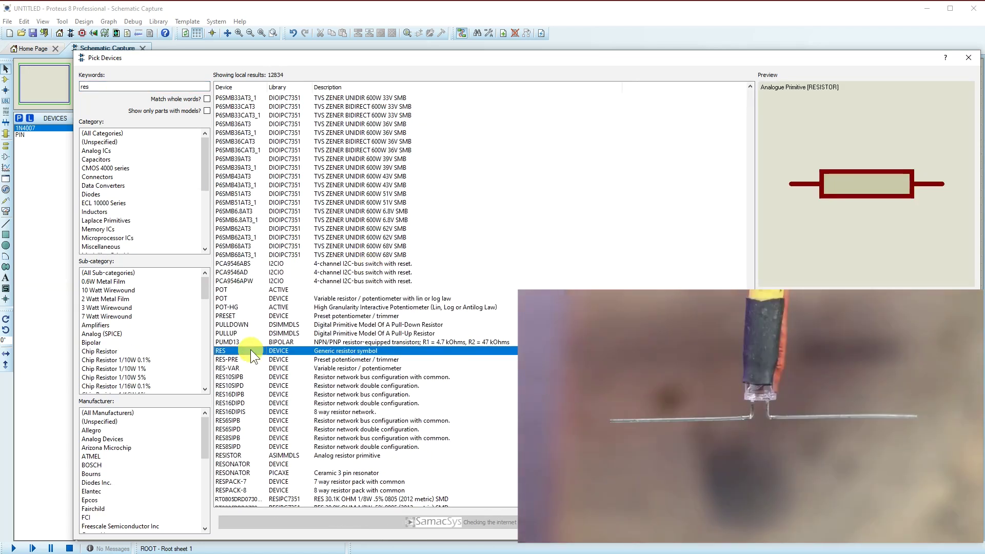
double_click(222, 354)
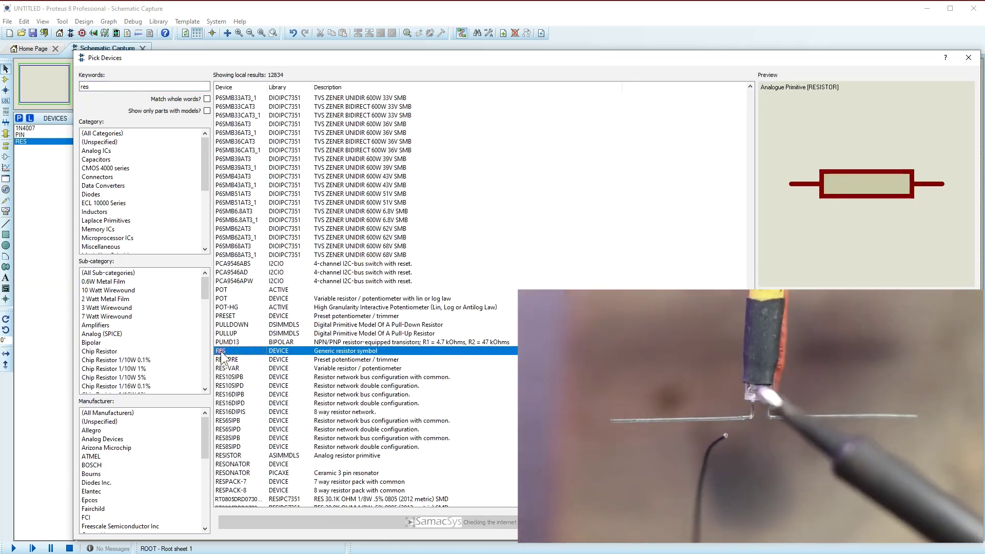
Step: Search for led gre, add LED-GREEN to the project's devices, and close the device picker
double_click(107, 88)
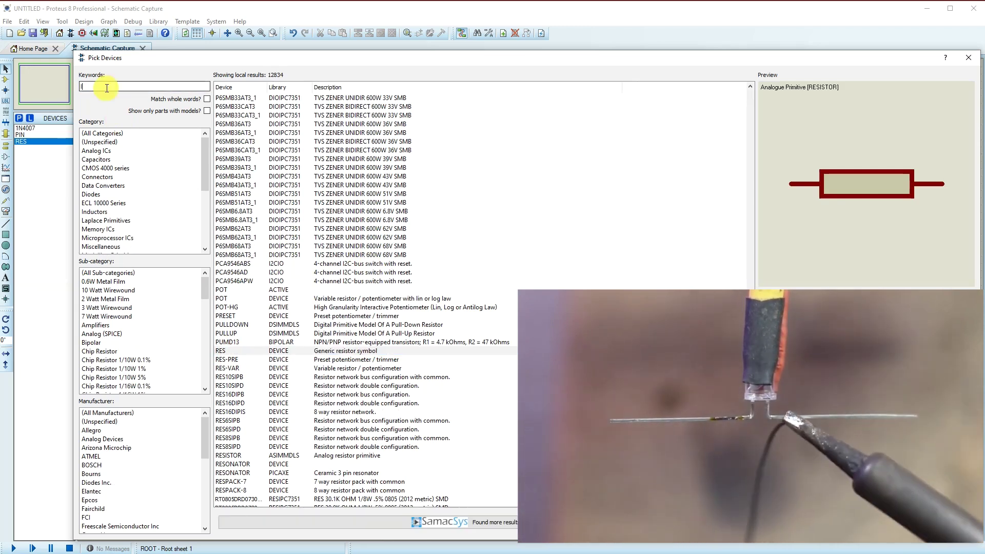
text(led g)
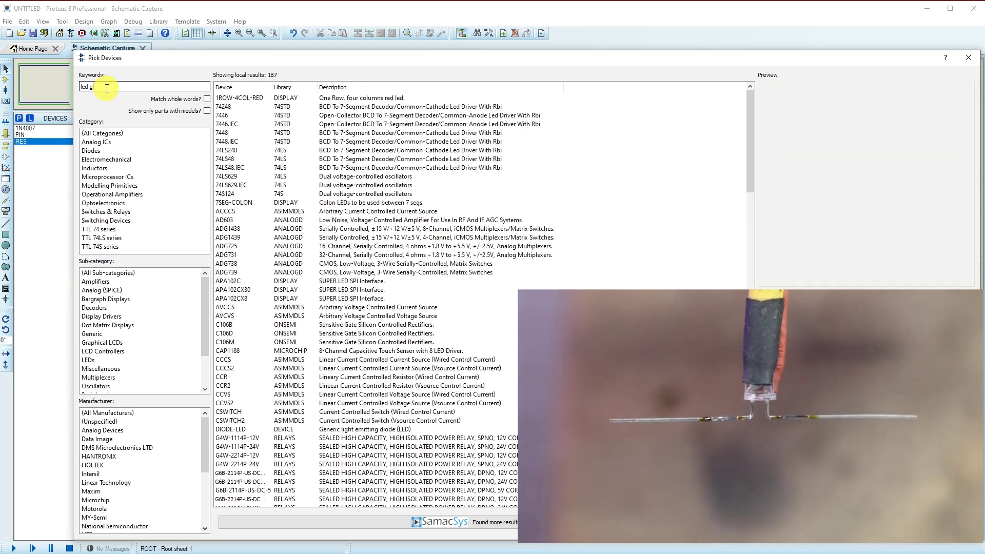
text(re)
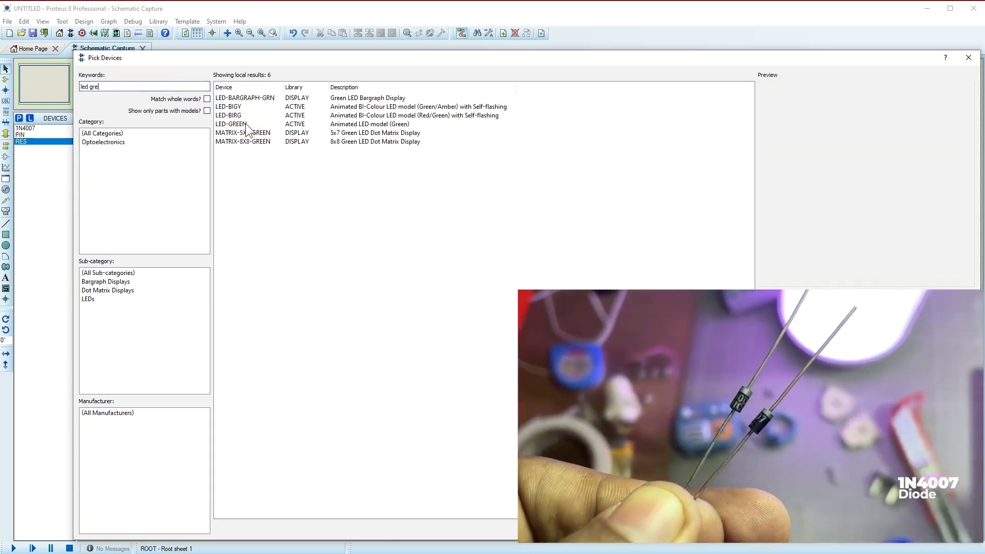
click(245, 123)
double_click(245, 123)
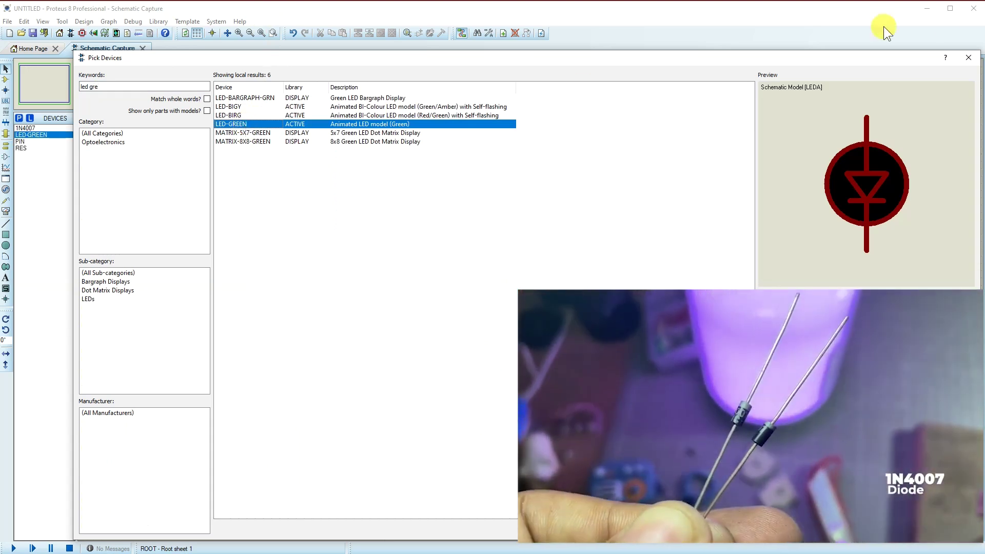
click(968, 58)
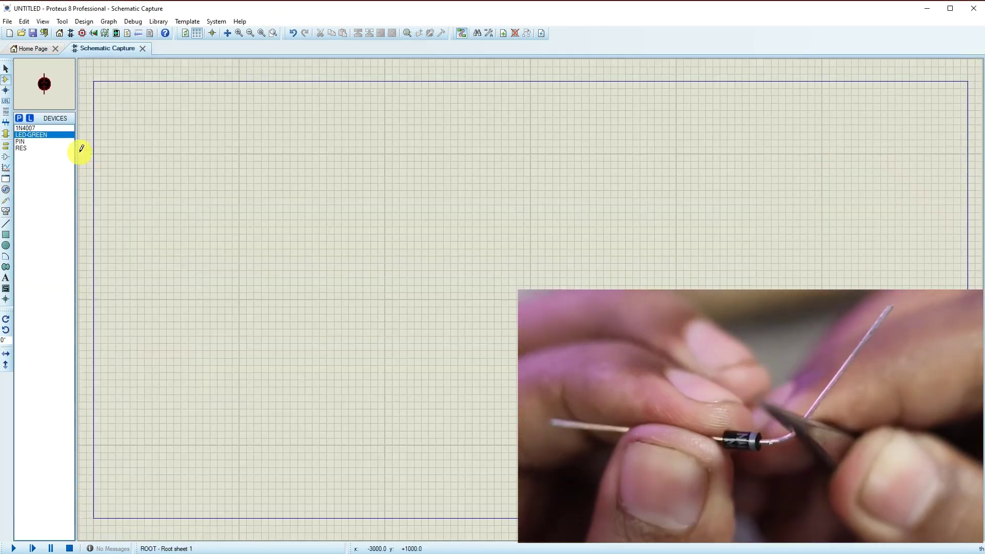
Step: Place two PIN terminals one above the other near the sheet's left edge, rotated so their leads point right
click(23, 142)
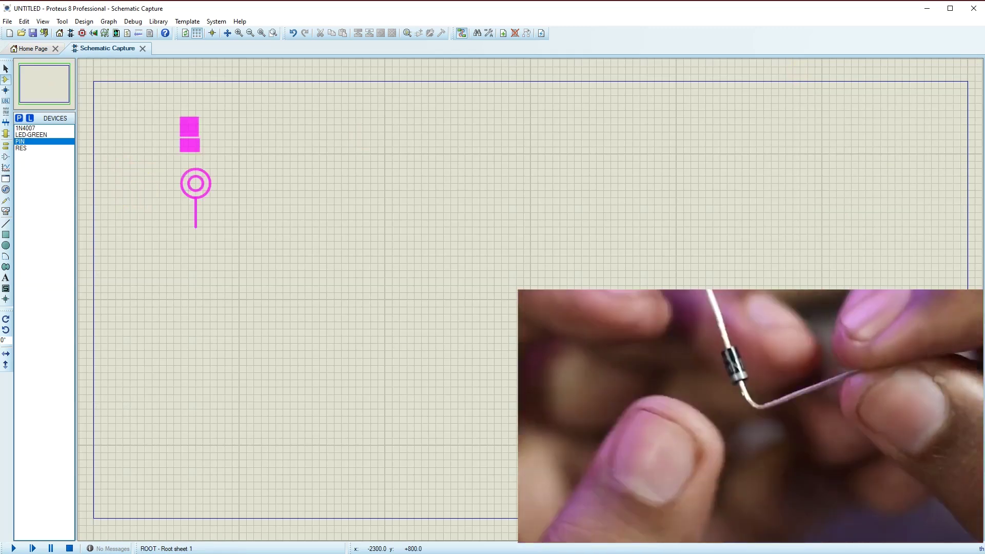
key(KP_Add)
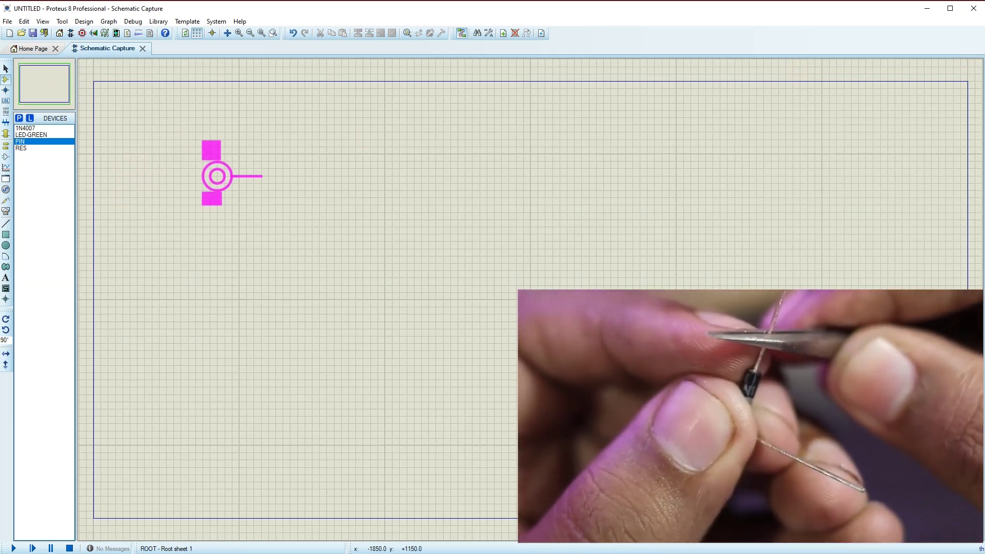
click(202, 176)
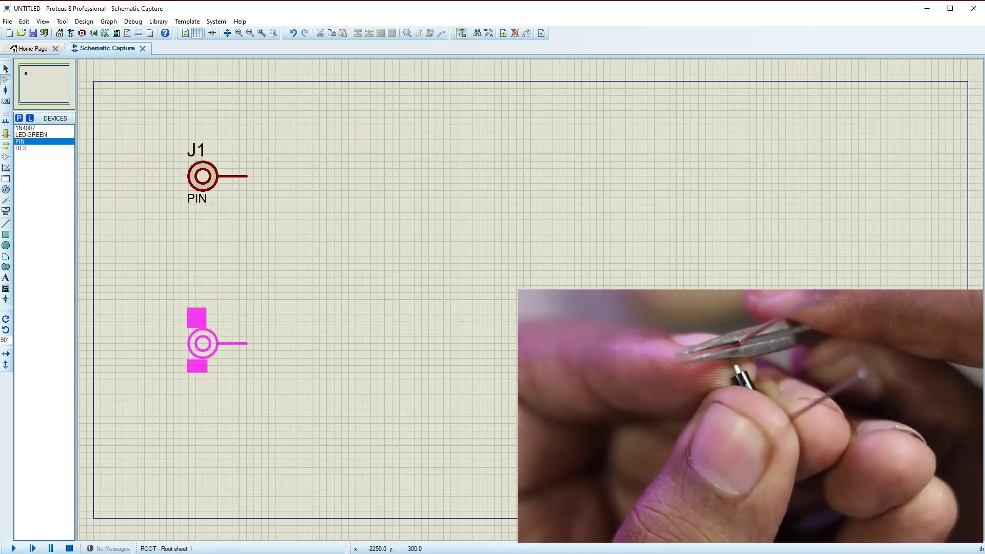
click(203, 336)
Step: Set the upper pin's reference to PHASE with its part value hidden, and move the label to the pin's left
double_click(210, 174)
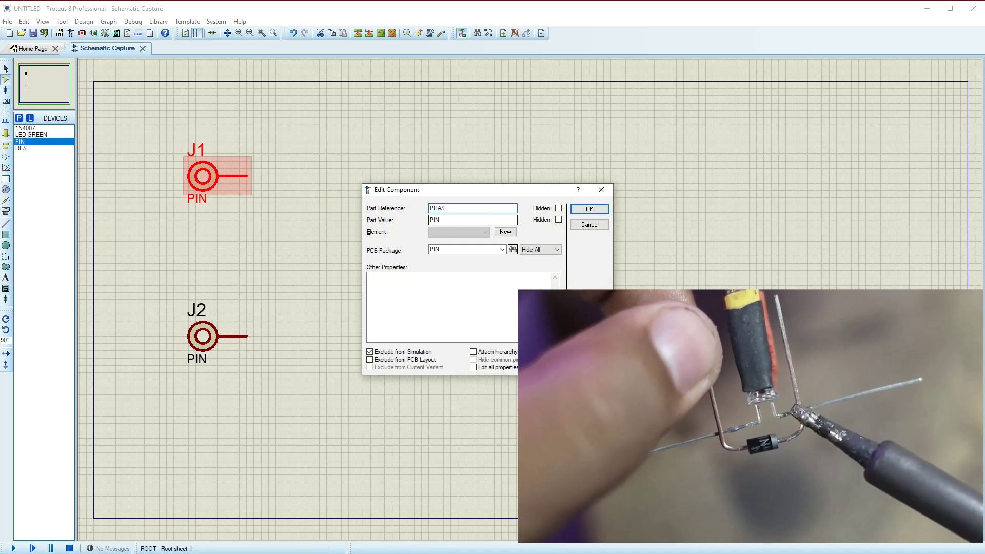
click(558, 219)
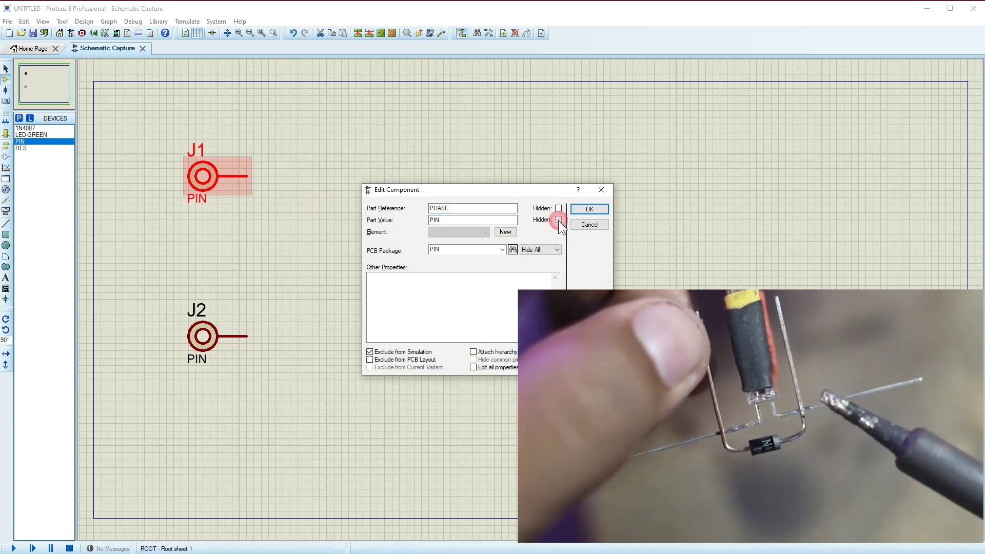
click(589, 209)
drag(246, 165, 174, 184)
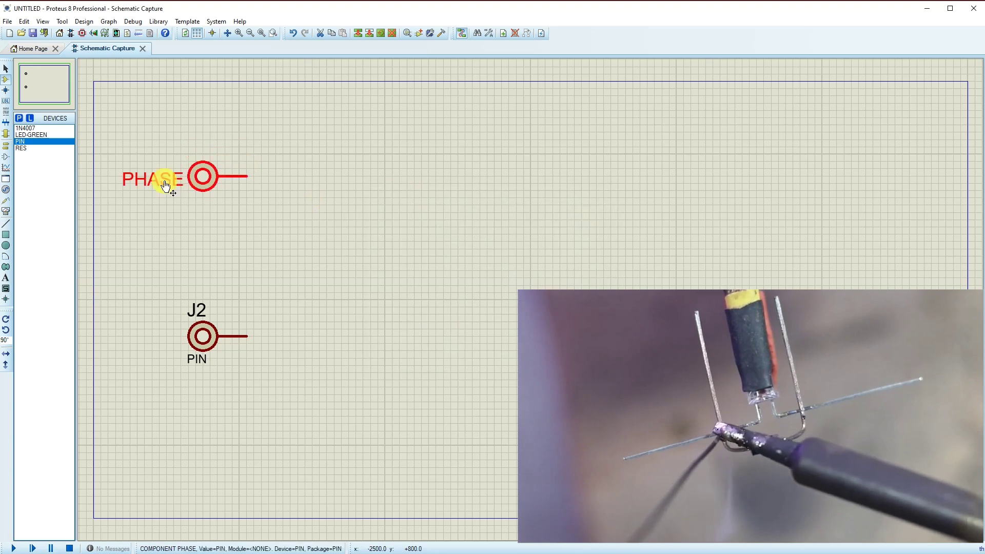
Step: Set the lower pin's reference to NEUTRE with its part value hidden, and move the label to the pin's left
click(199, 335)
click(199, 334)
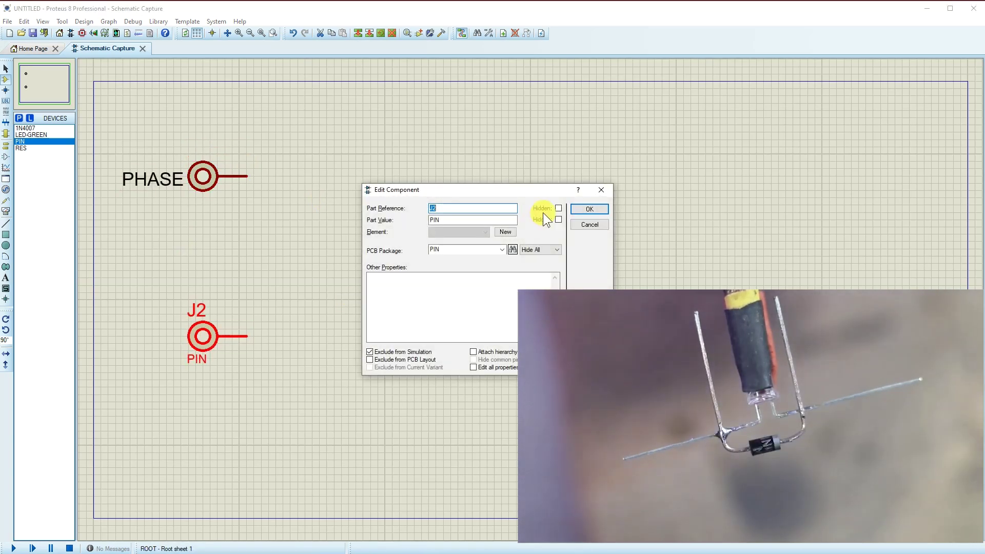
text(NEUTRE)
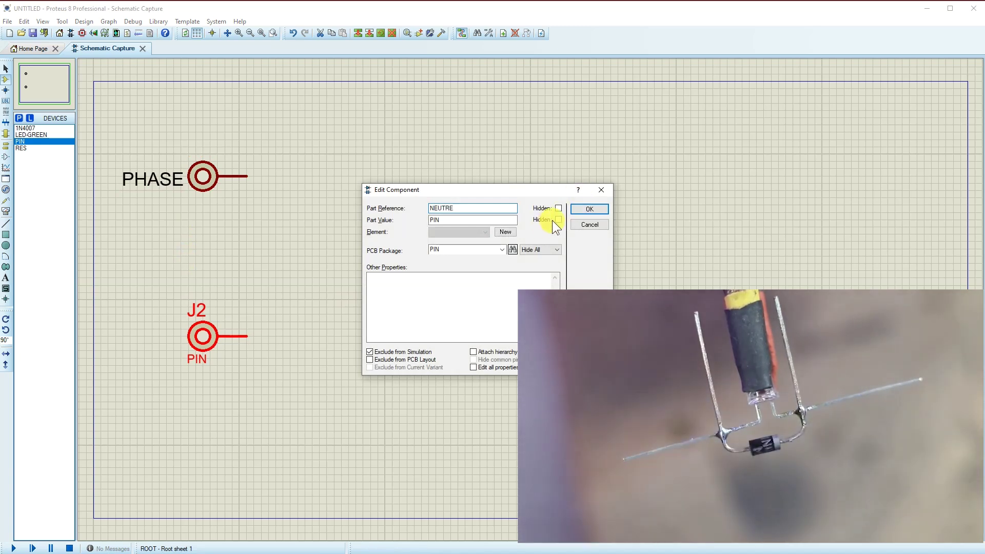
click(589, 208)
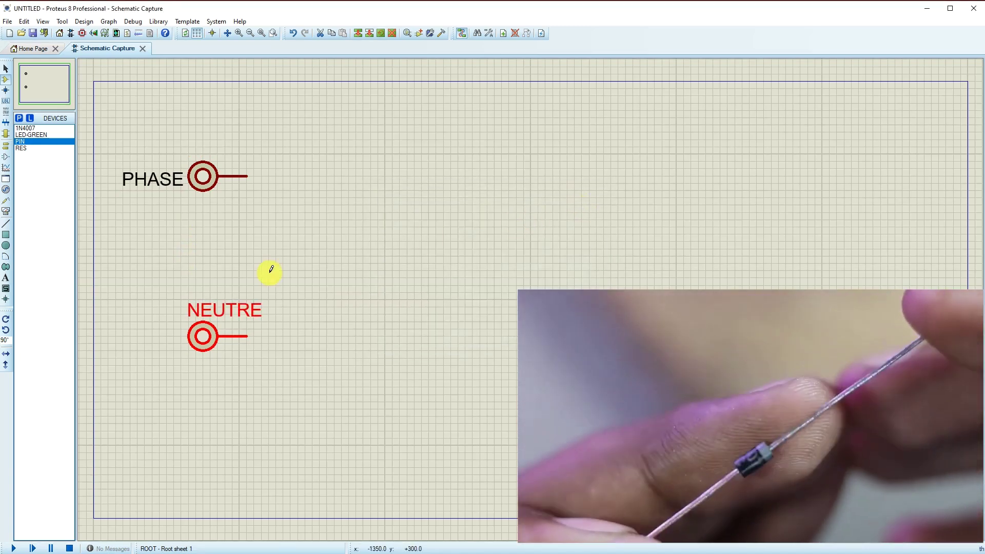
drag(205, 315, 124, 337)
click(363, 263)
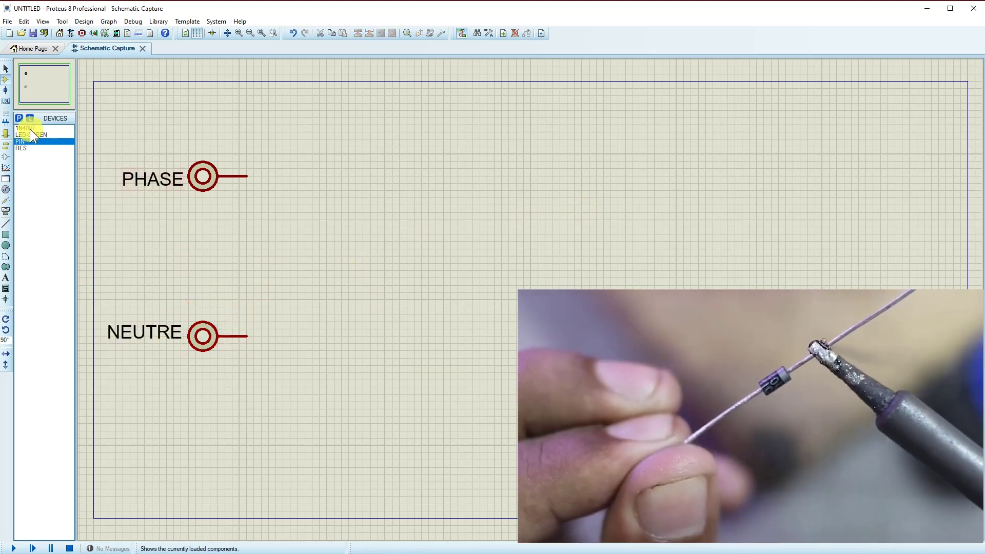
Step: Place two horizontal RES resistors, one to the right of the PHASE pin and one to the right of the NEUTRE pin
click(23, 148)
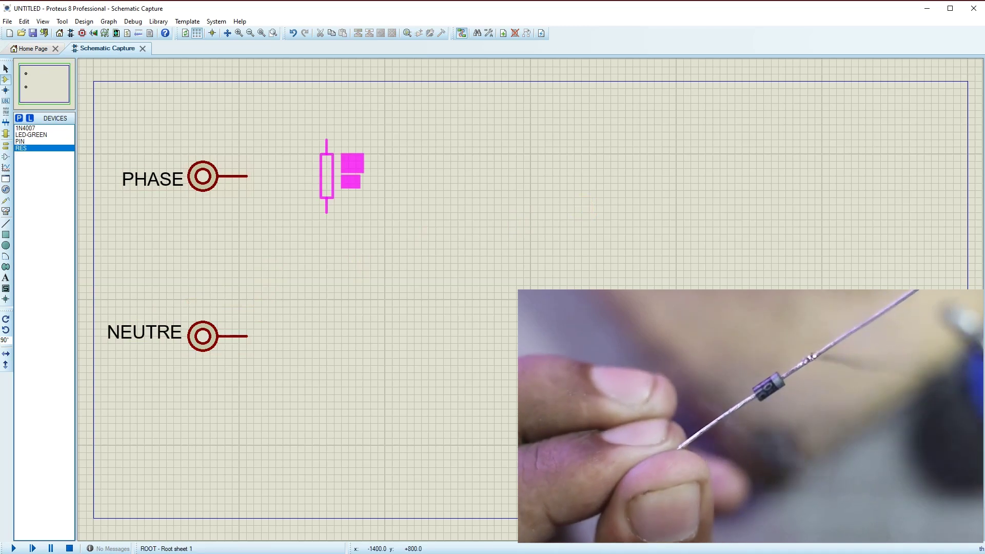
key(KP_Add)
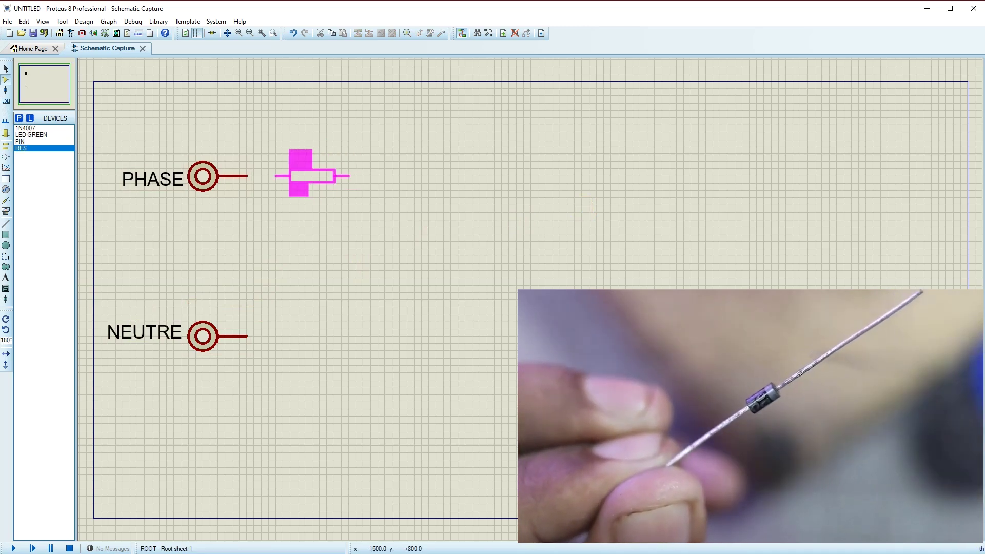
click(312, 176)
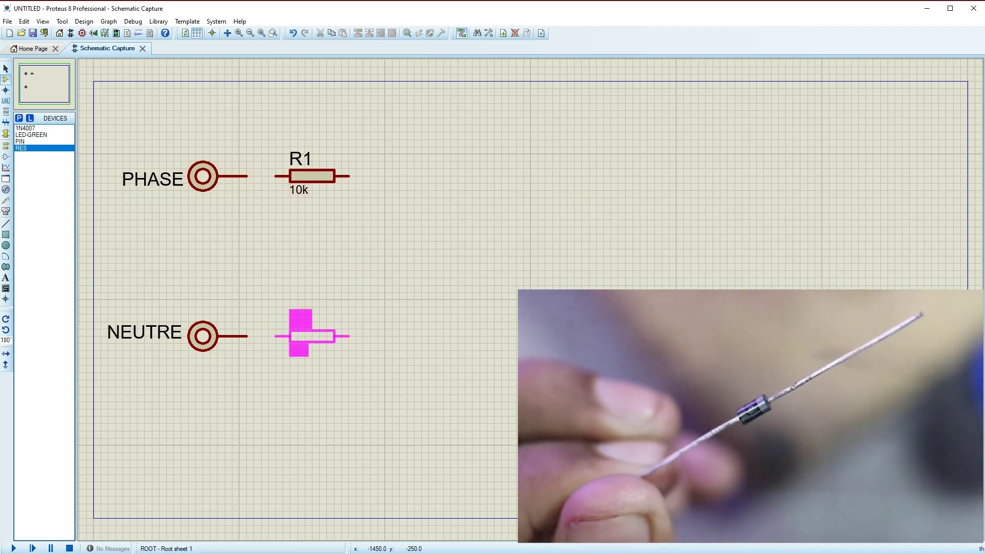
click(313, 332)
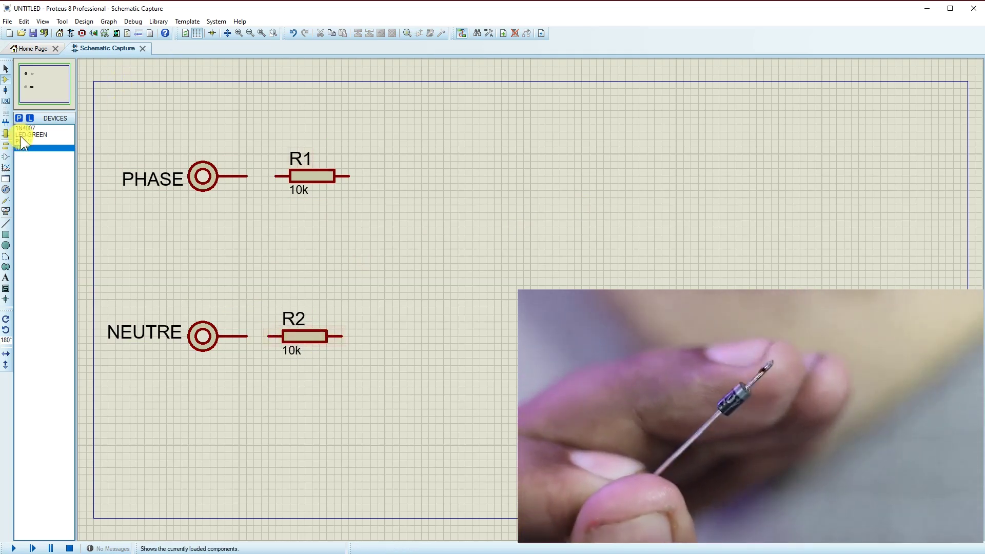
Step: Place a 1N4007 diode in line to the right of the upper resistor, with its cathode pointing right
click(26, 127)
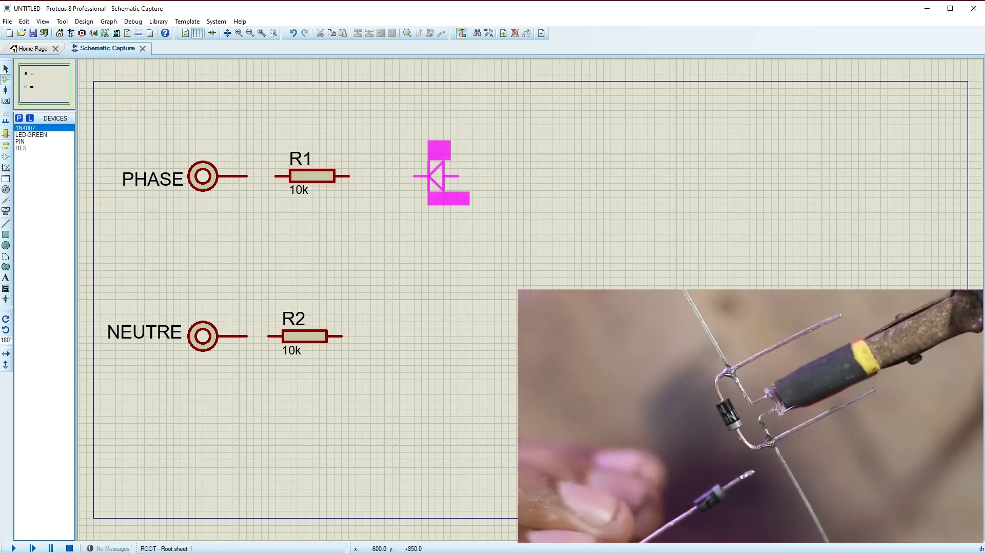
key(KP_Subtract)
key(KP_Subtract)
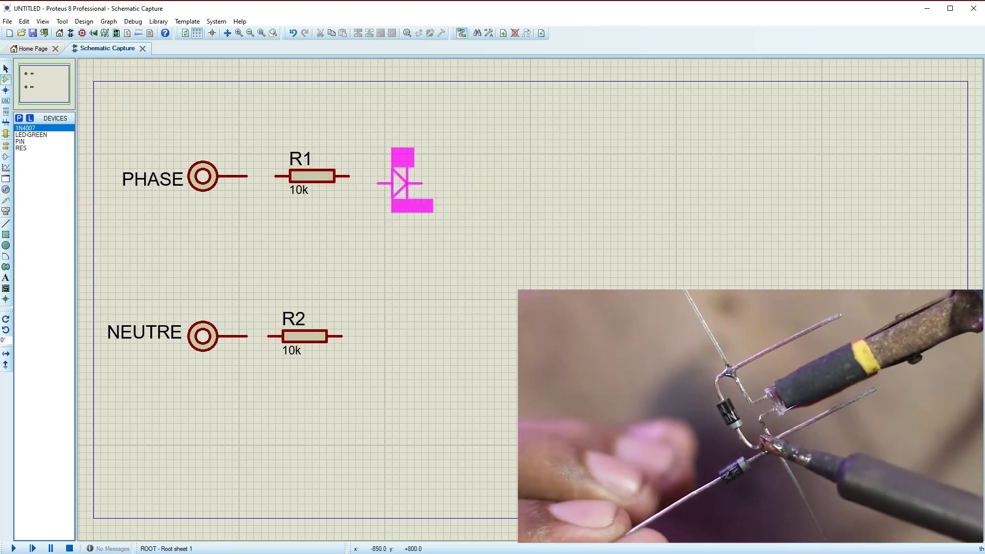
click(407, 175)
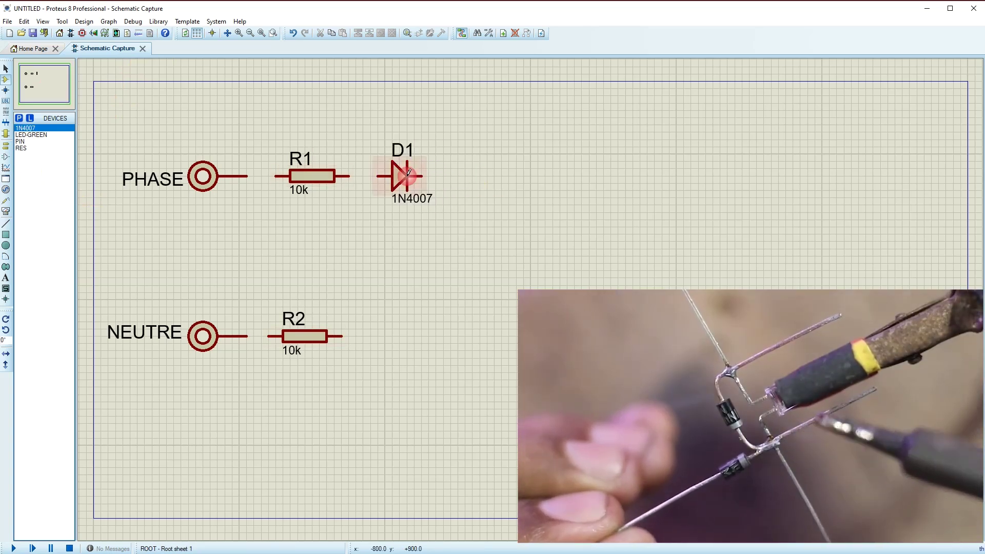
Step: Place LED-GREEN to the lower right of the diode and a vertical 1N4007, cathode up, on the LED's left
click(27, 135)
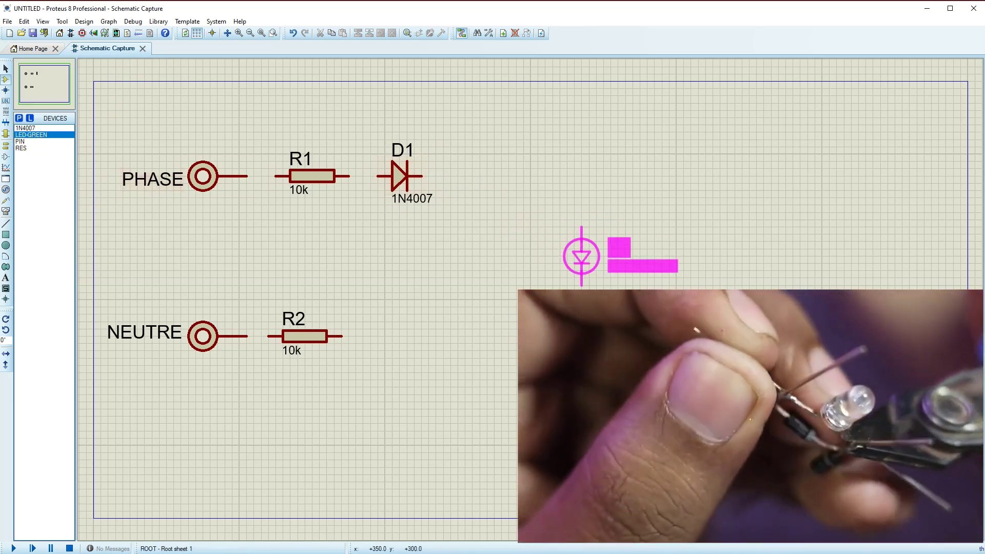
click(581, 250)
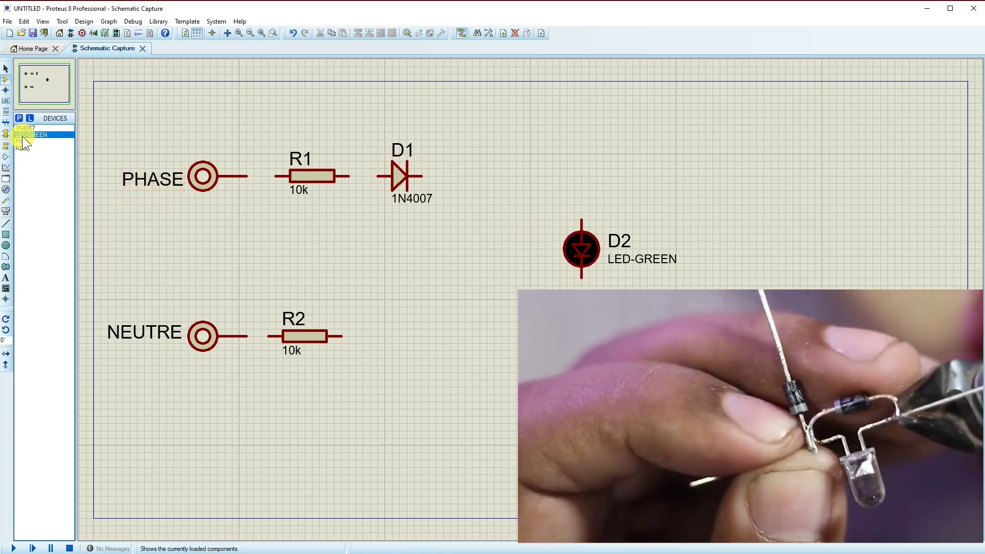
click(25, 129)
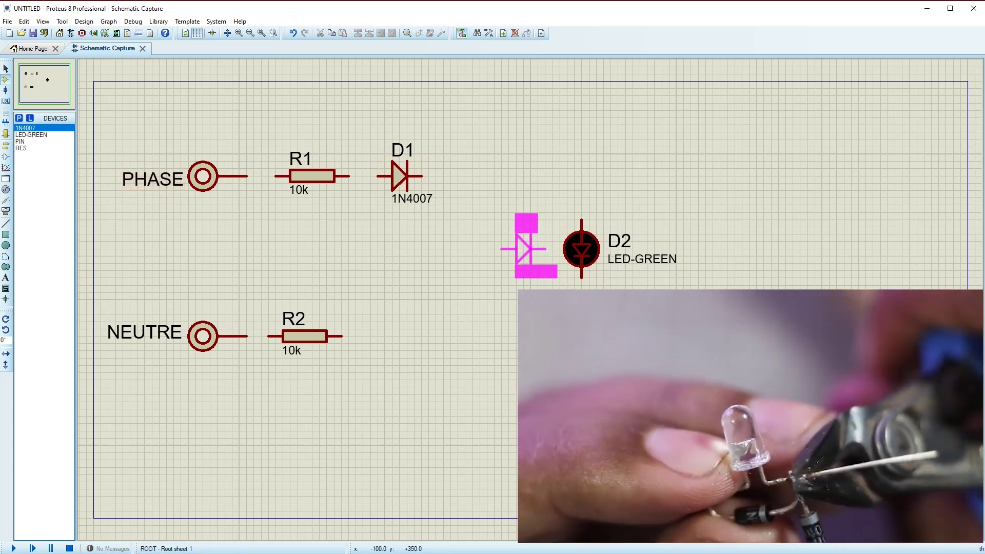
key(KP_Add)
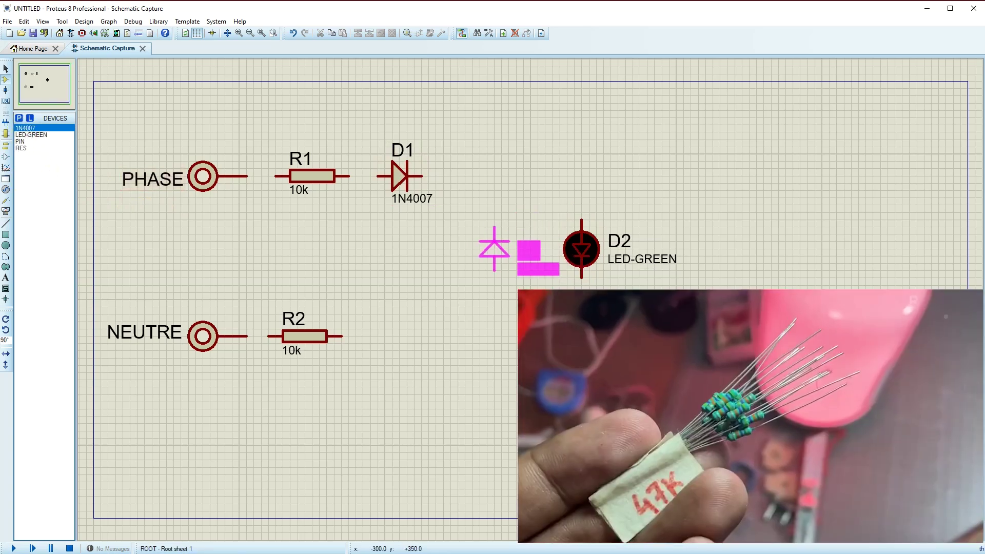
Step: Wire R1 to the anode of D1, and connect D1's cathode to the cathode of D3 and the anode of the LED
click(494, 225)
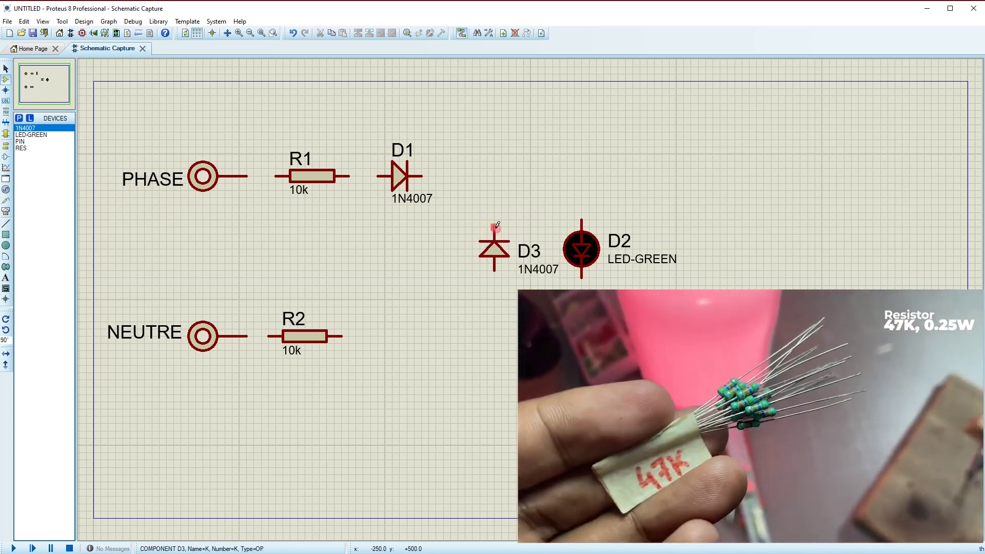
click(422, 175)
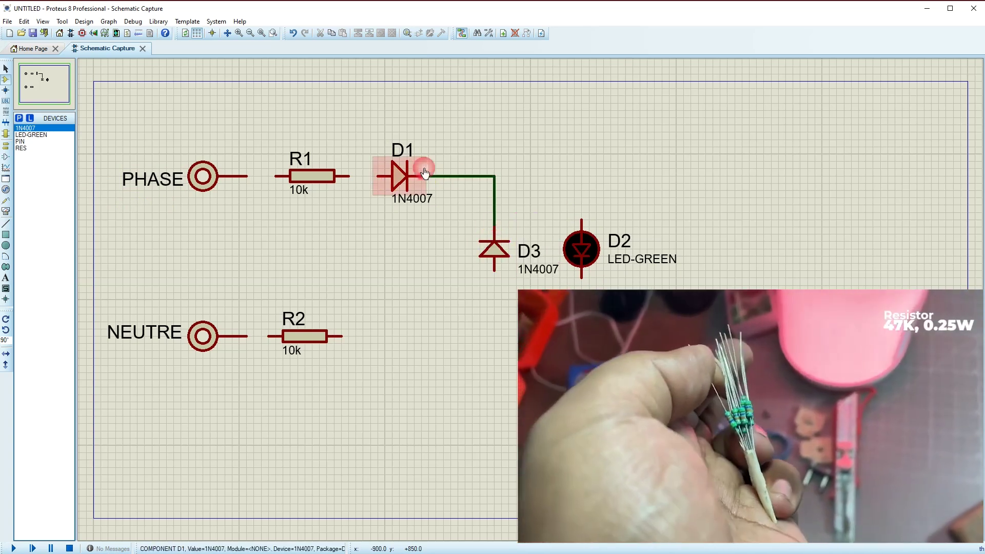
click(379, 175)
click(348, 176)
click(555, 215)
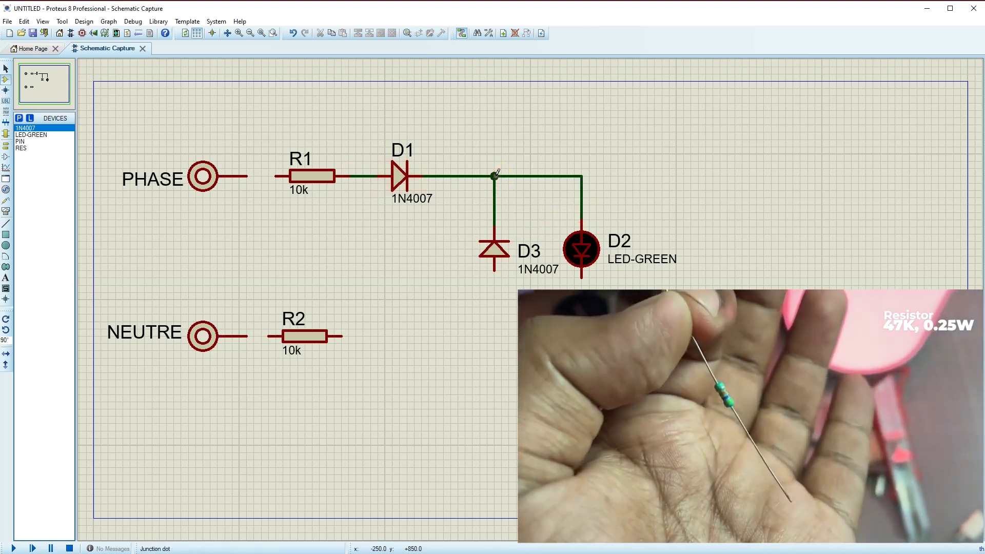
Step: Wire the LED's cathode to the right end of R2, and connect the anode of D3 down to that wire
click(582, 273)
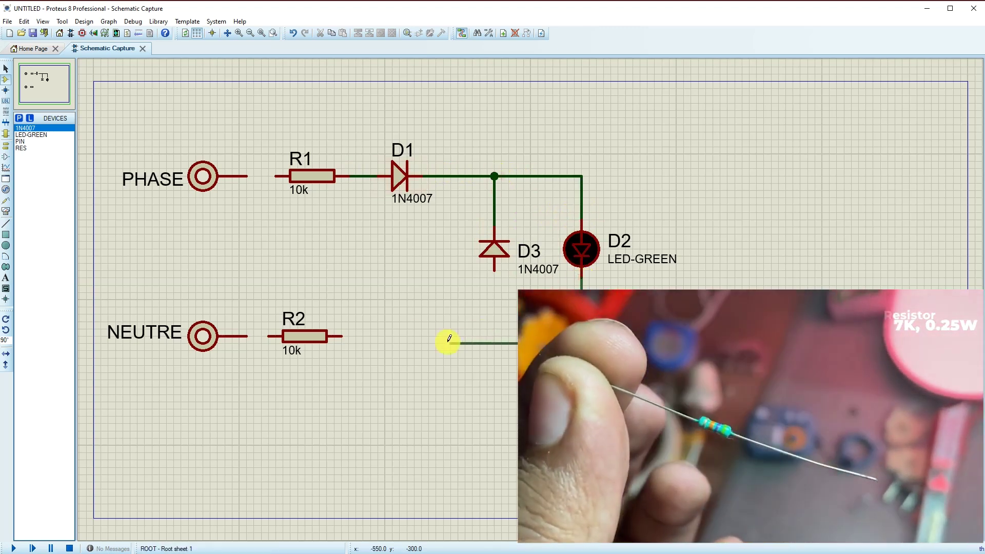
click(342, 336)
click(498, 268)
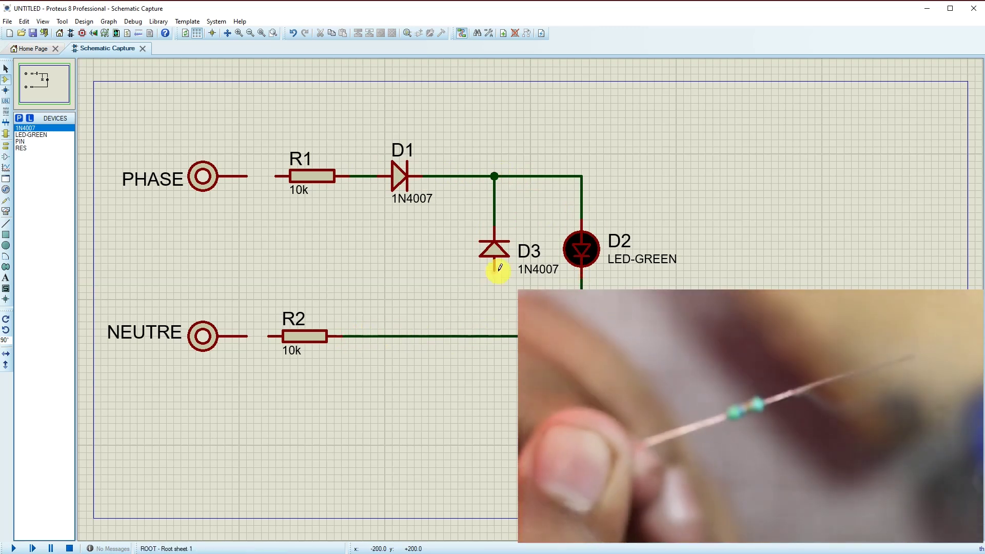
click(496, 320)
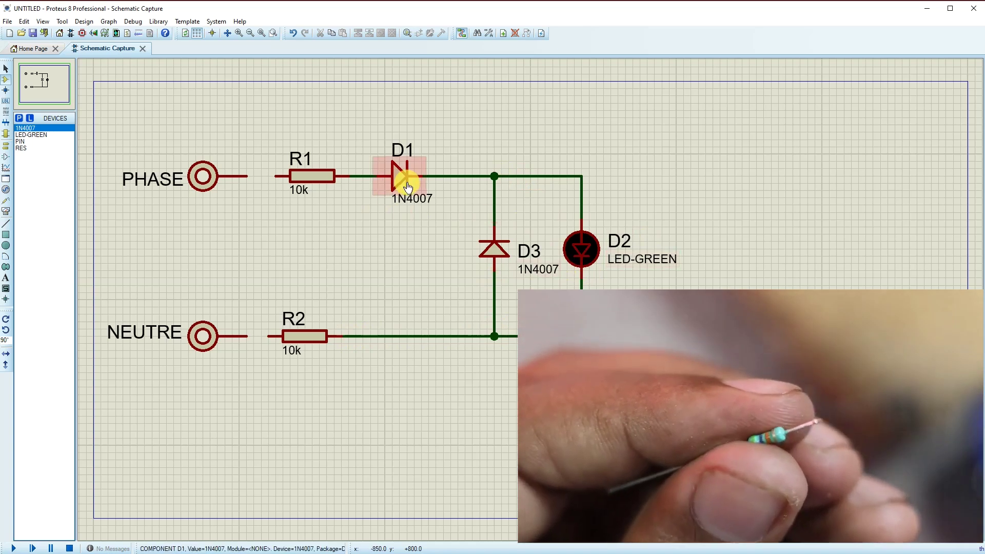
Step: Wire the PHASE pin to R1 and the NEUTRE pin to R2
click(275, 176)
click(246, 175)
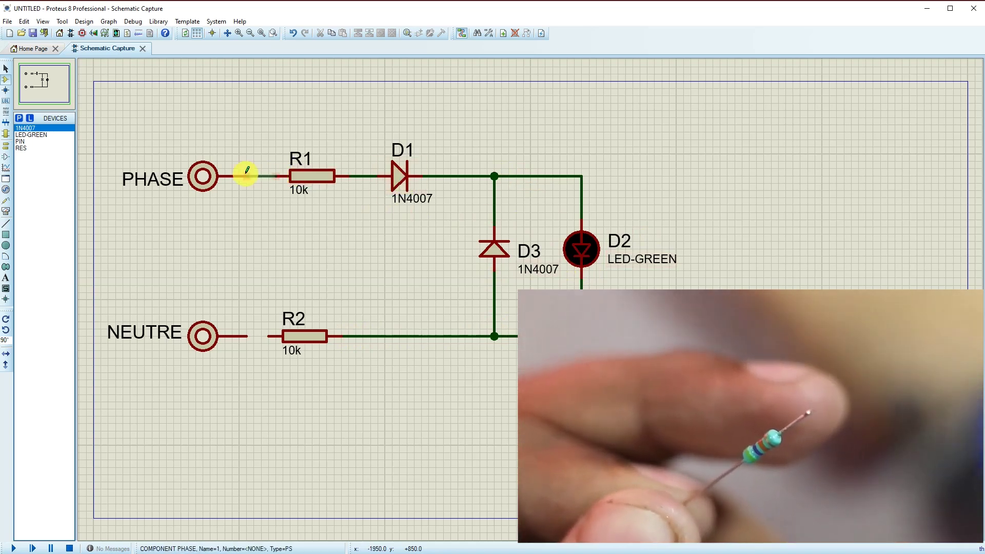
click(250, 333)
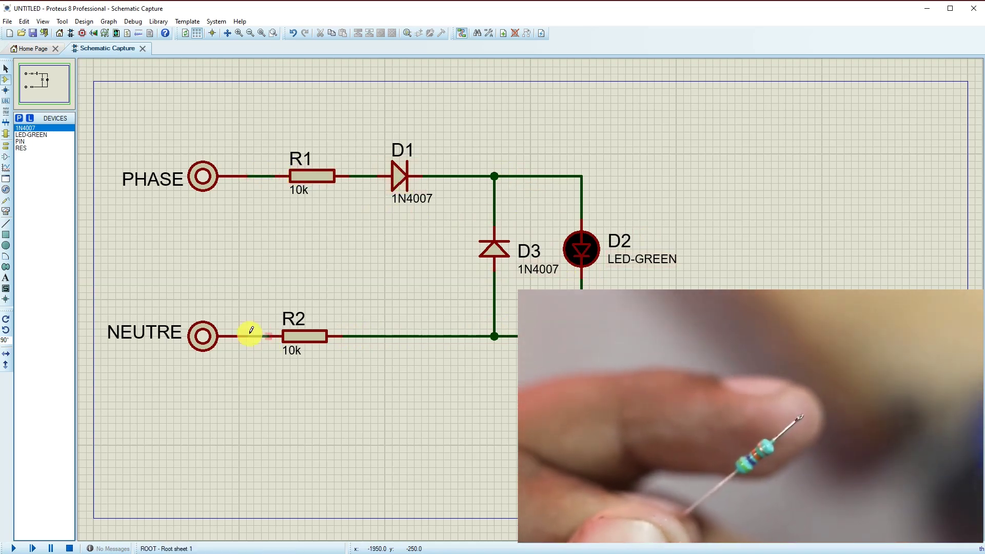
Step: Set the resistance of R1 to 47k
click(303, 180)
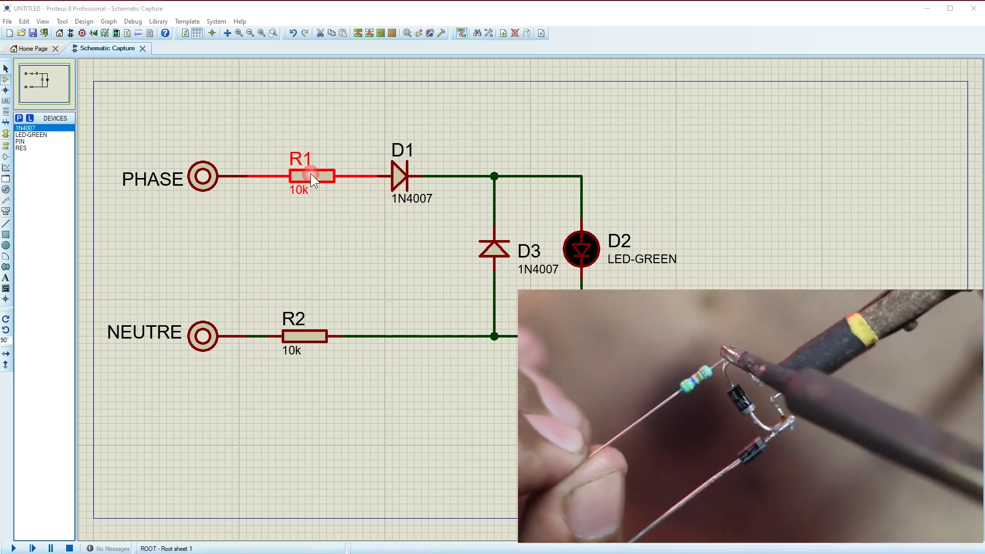
double_click(310, 175)
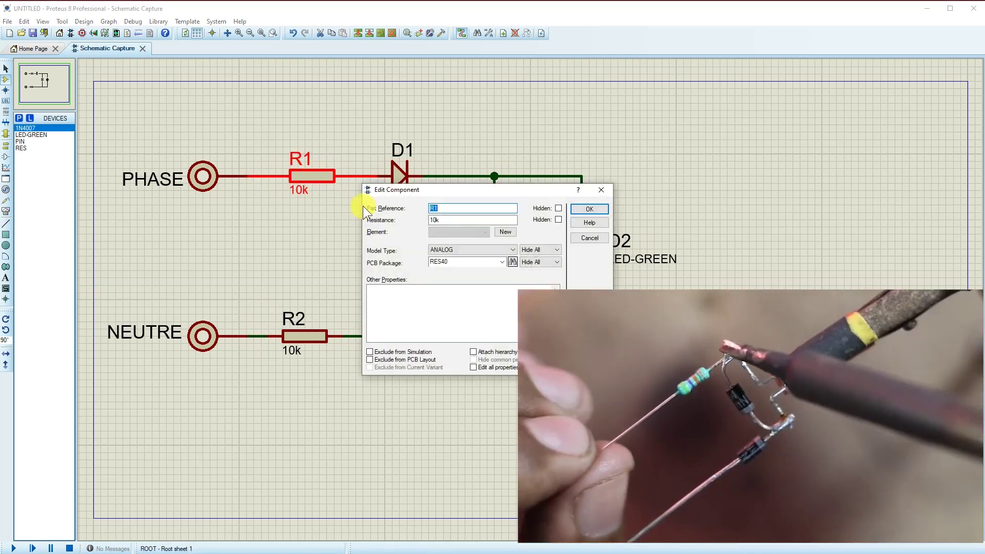
click(437, 220)
drag(436, 220, 429, 221)
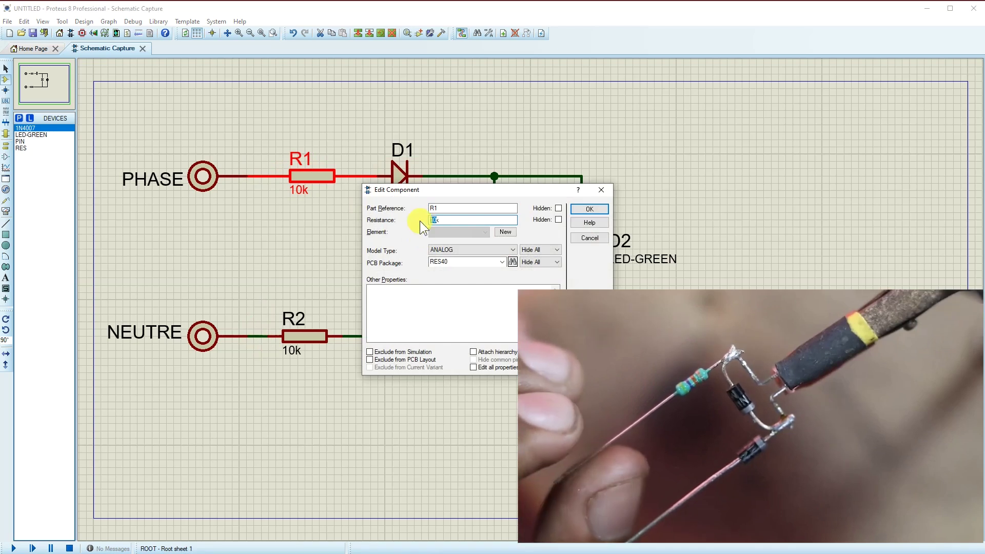
text(47k)
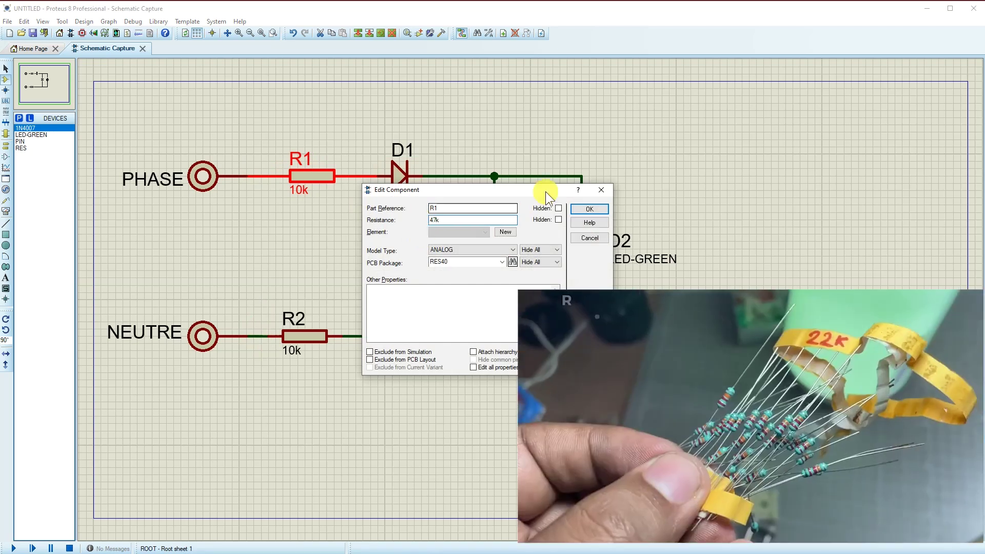
click(590, 209)
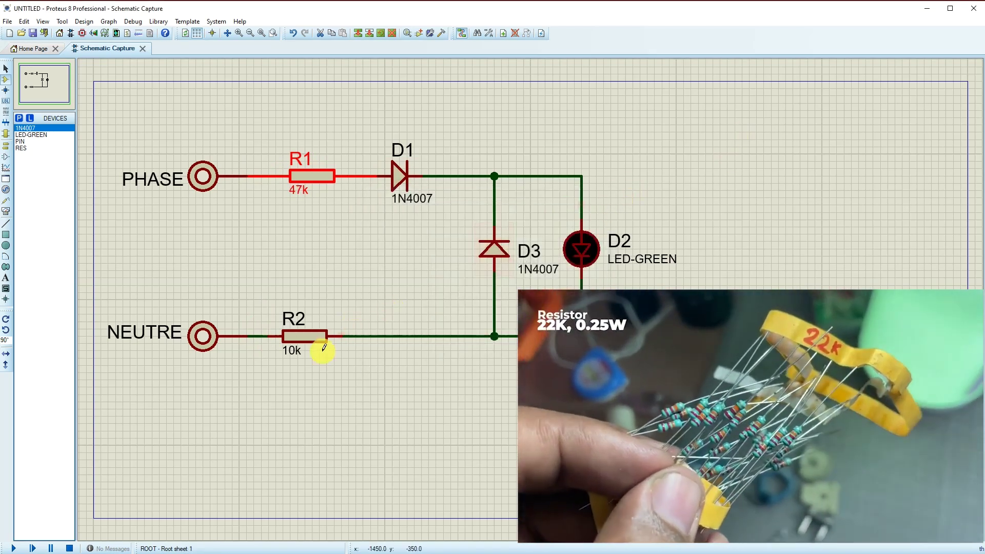
Step: Set the resistance of R2 to 22k
double_click(316, 342)
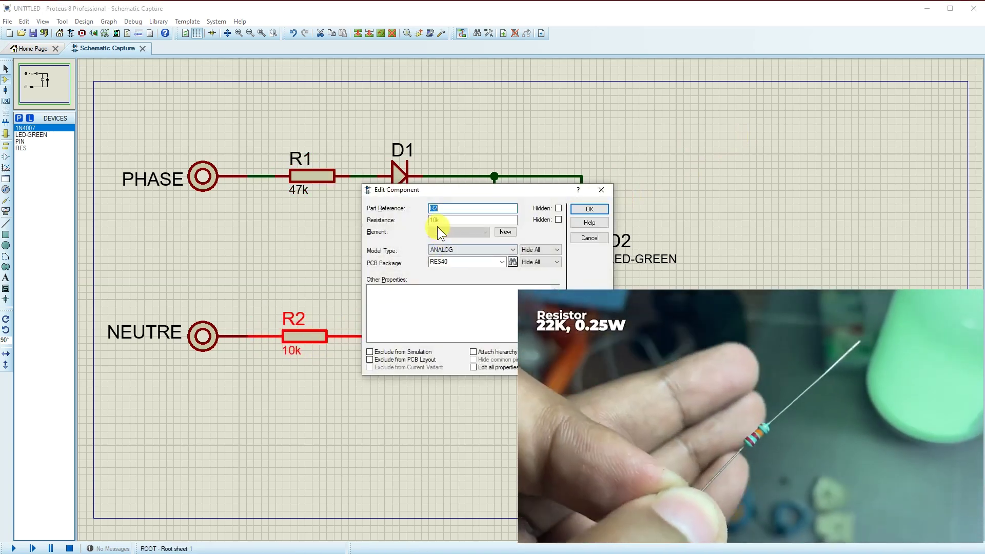
double_click(437, 221)
text(22k)
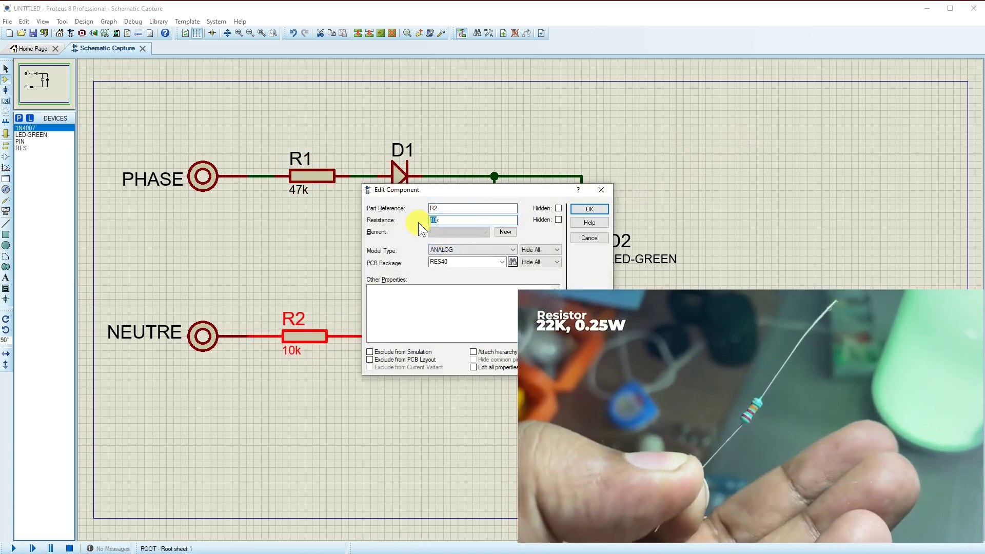
click(590, 209)
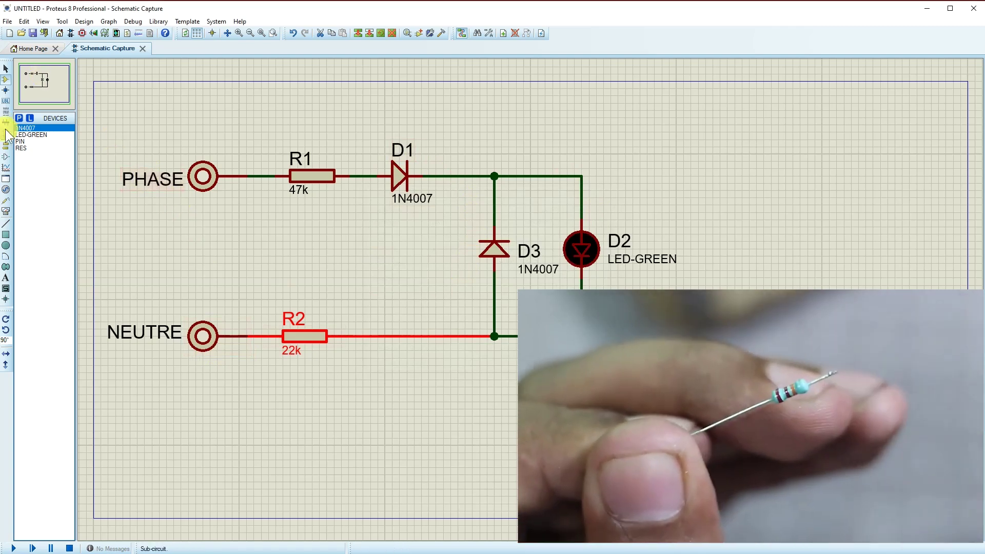
Step: Place the 2D graphics text "aLIMENTATION D'UNE led SUR 220v" above the circuit as its title
click(6, 279)
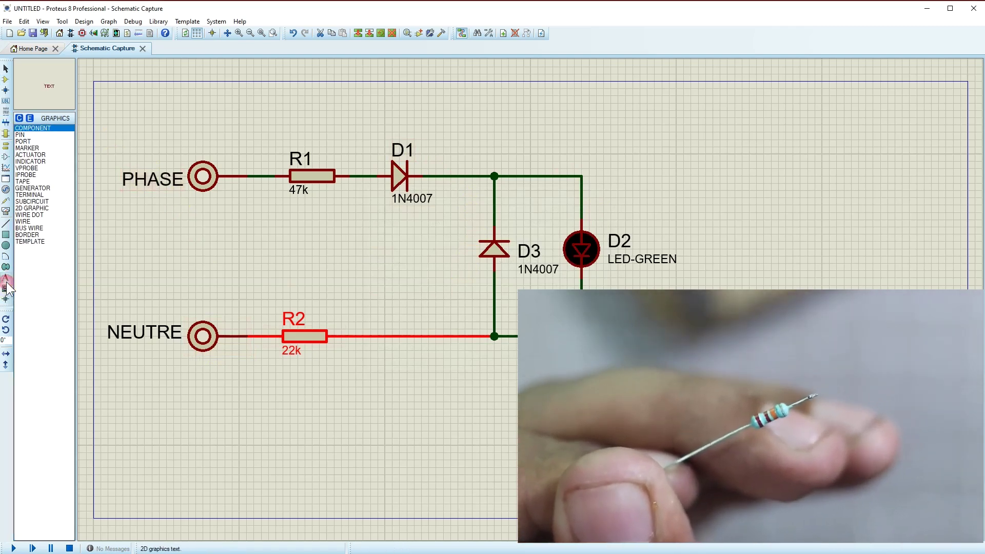
click(163, 115)
text(a)
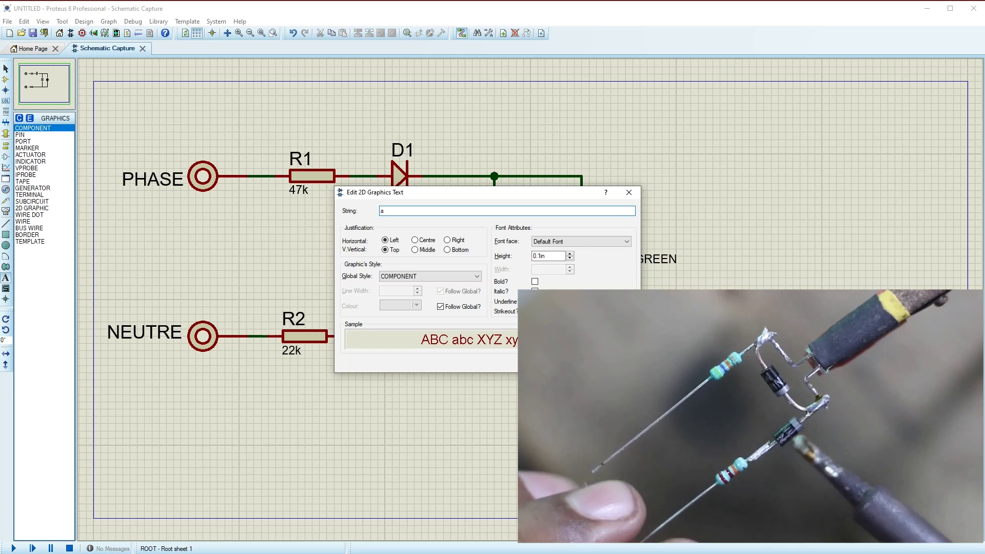
text(NTATION)
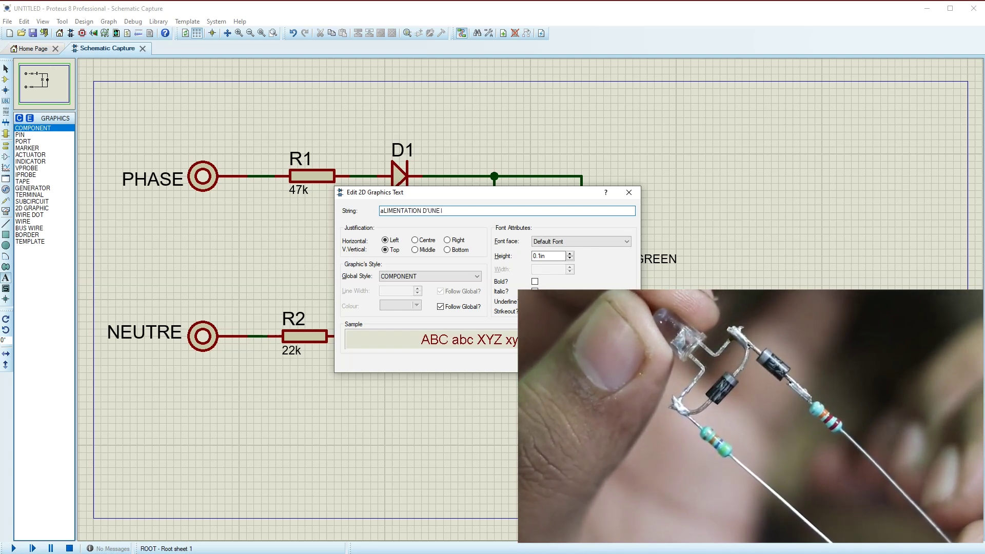
text(D'UNE led SUR 220v)
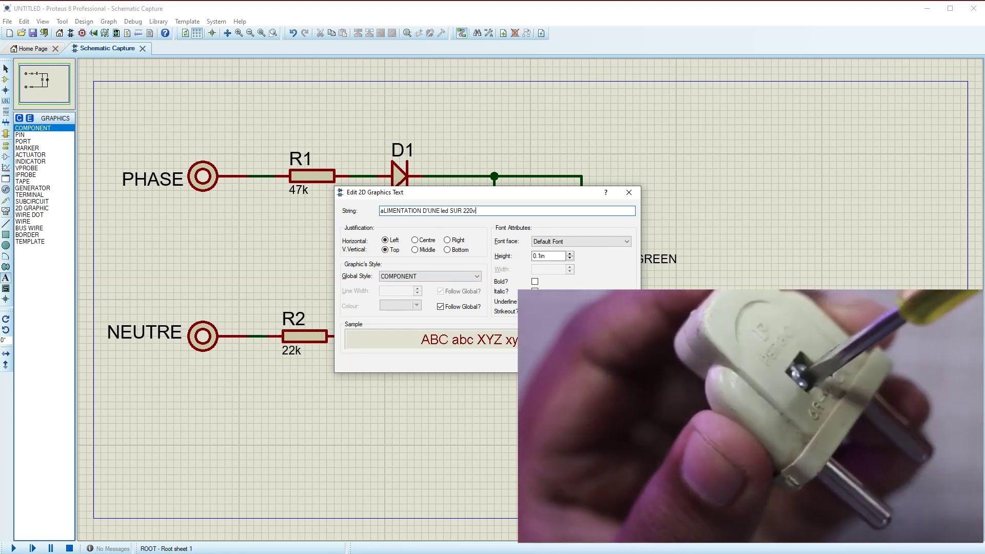
key(Return)
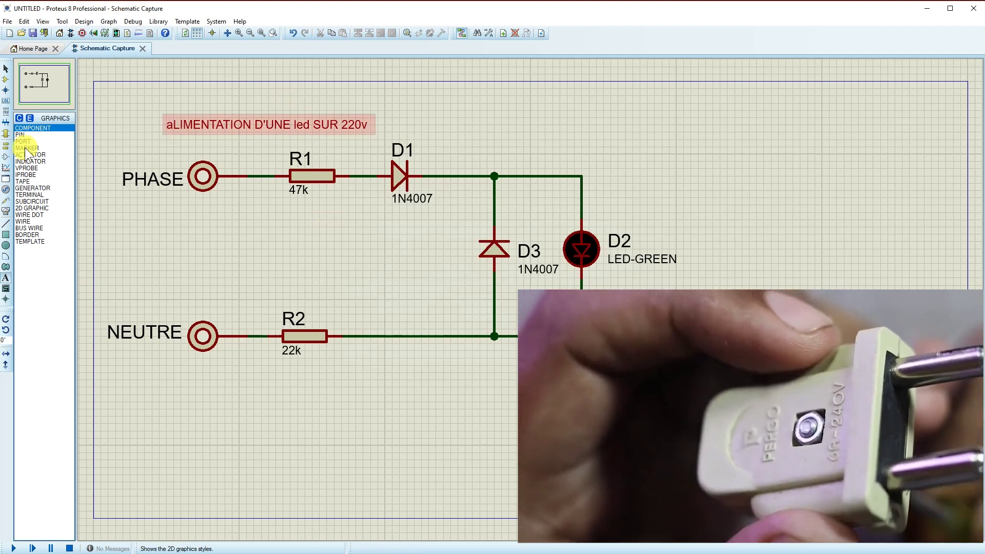
Step: Change the title text to "Alimentation D'une LED Sur 220V 50Hz"
click(5, 71)
double_click(238, 127)
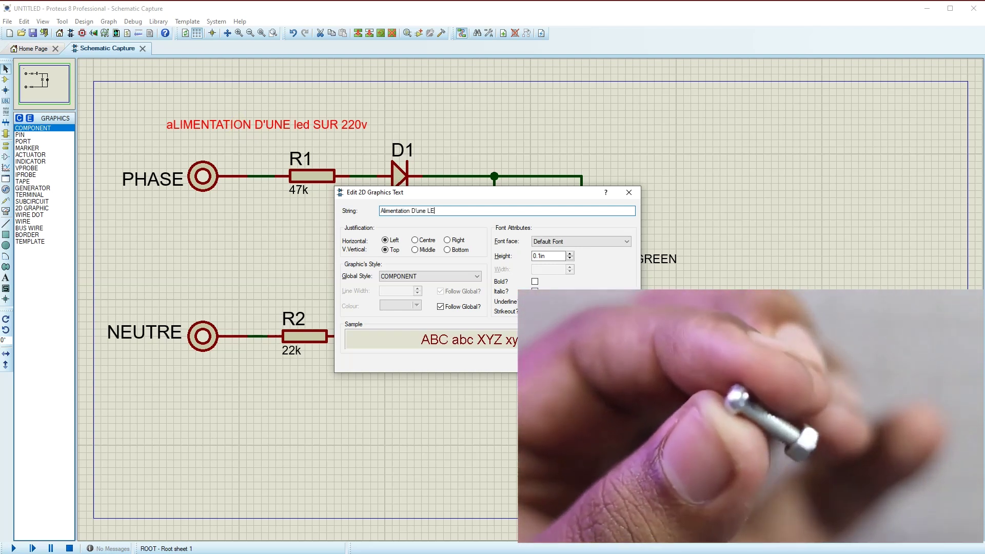
text(D )
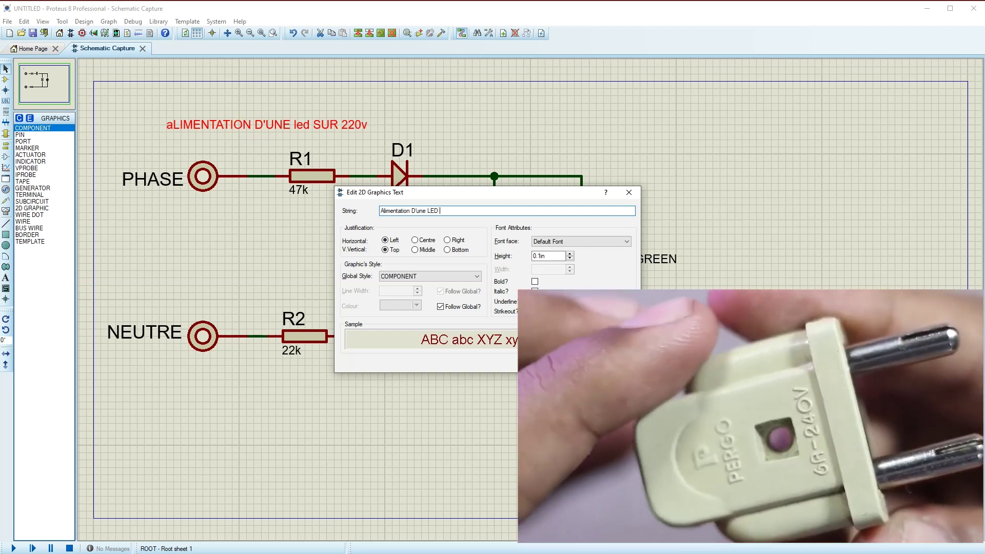
text(Sur 220)
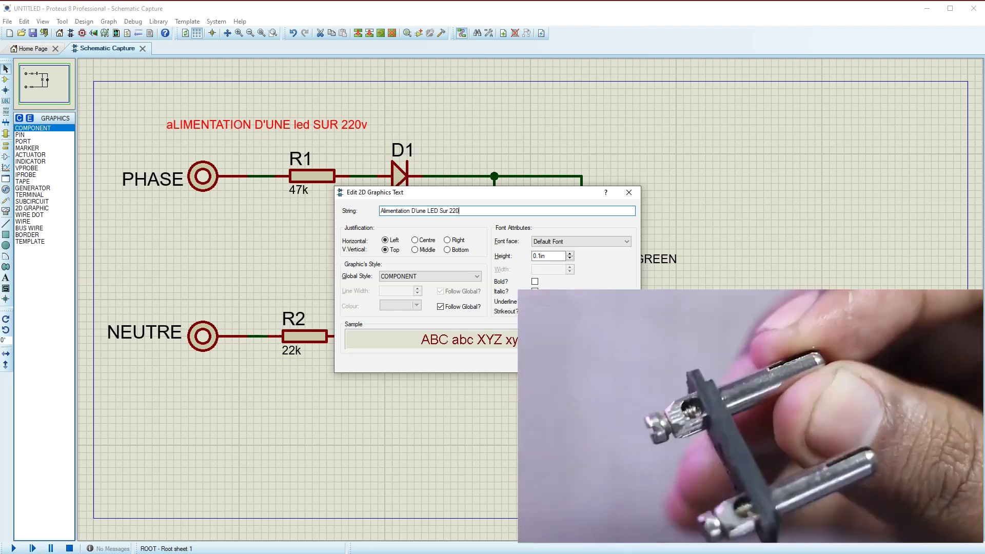
text(v)
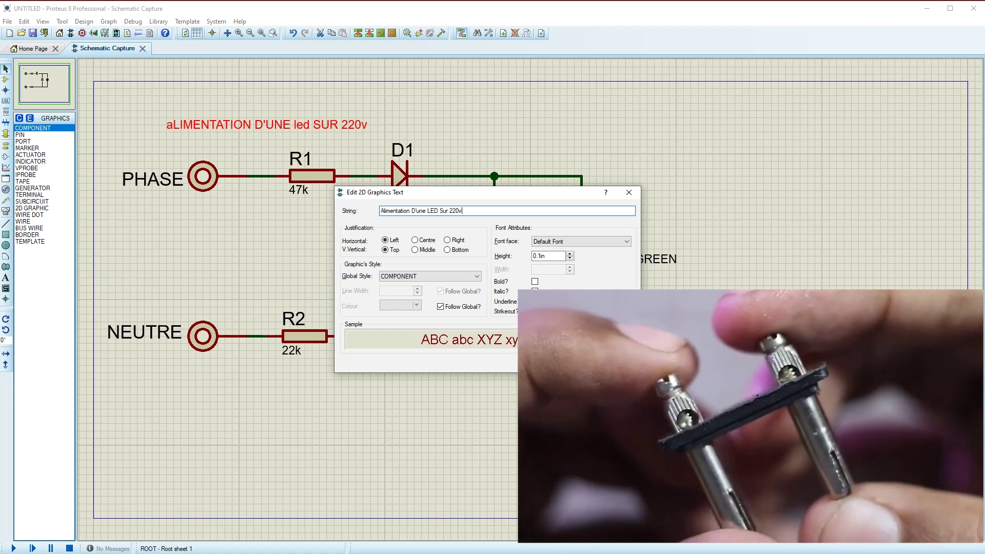
key(BackSpace)
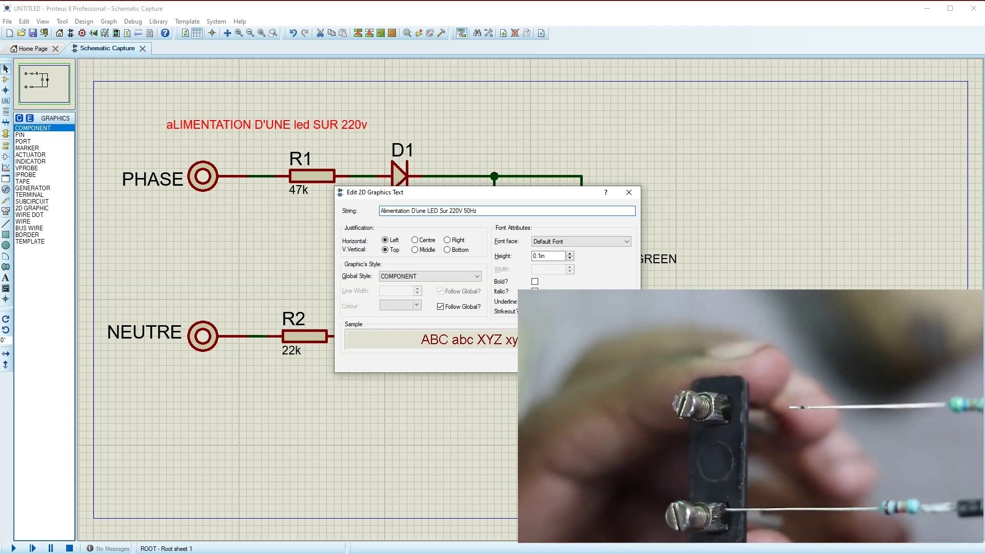
key(Return)
Step: Format the title in the Impact font with a height of 0.4in and reposition it above the circuit
drag(292, 125, 254, 116)
double_click(253, 116)
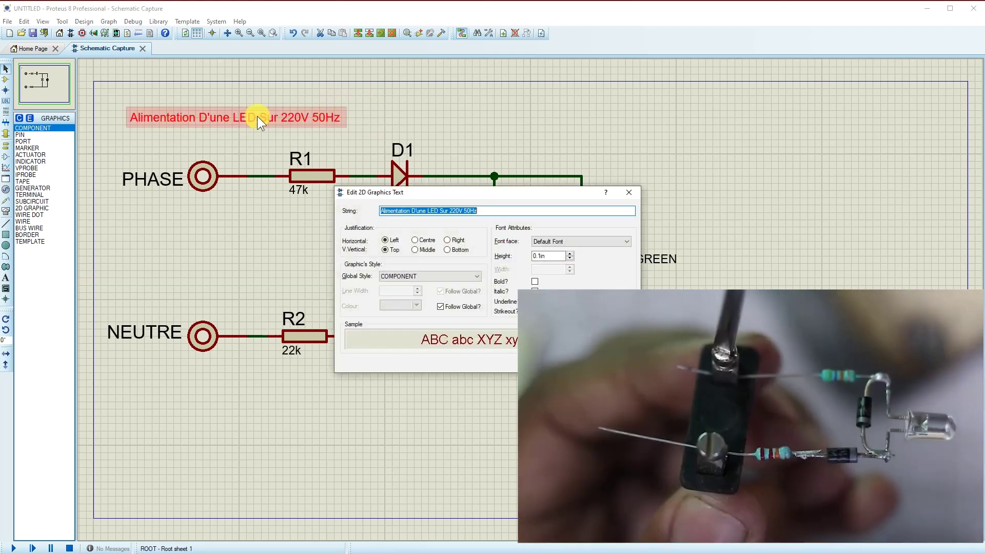
click(555, 242)
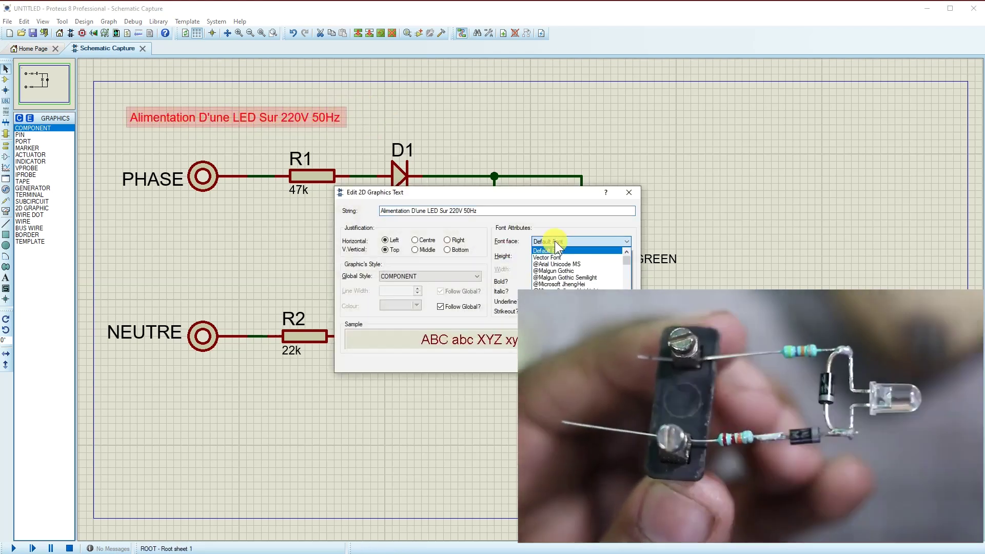
key(i)
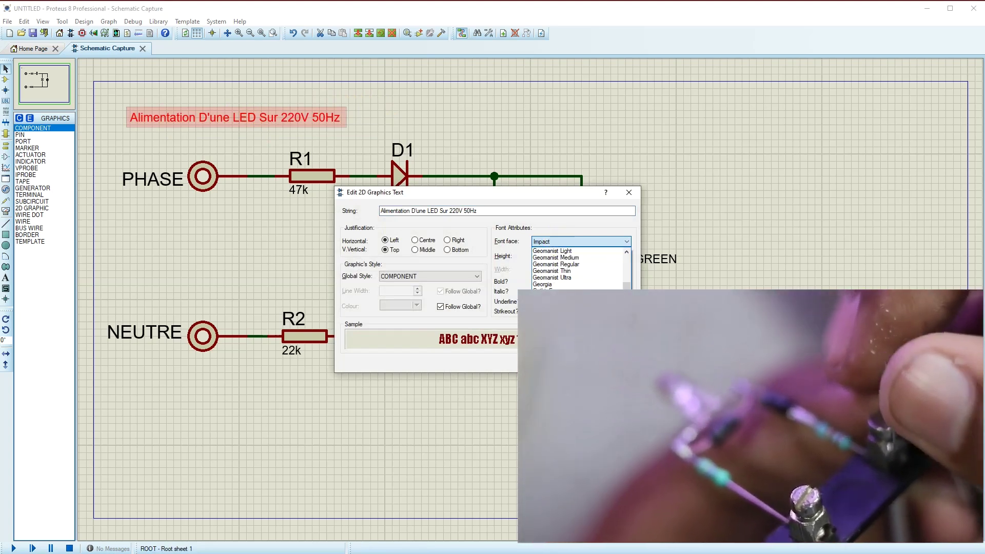
key(Return)
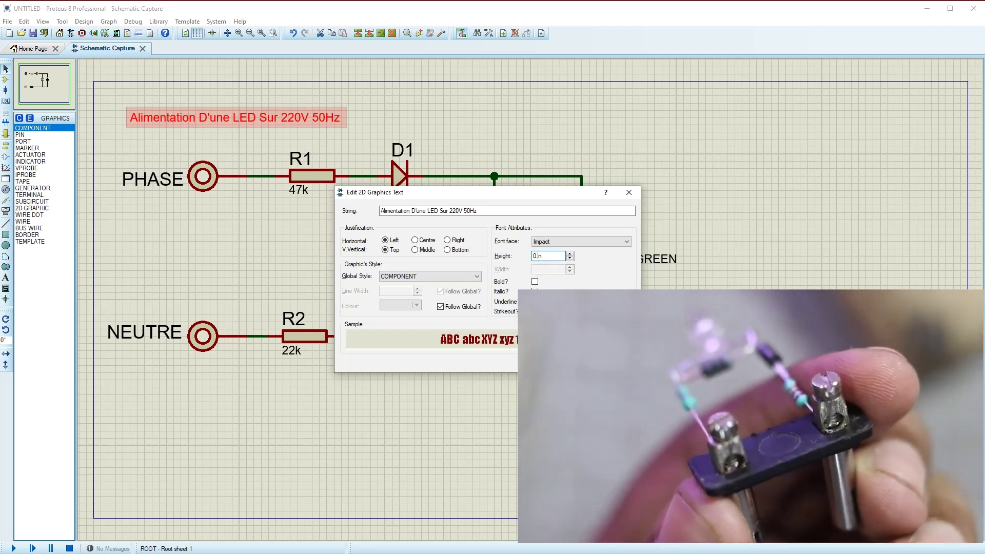
text(4)
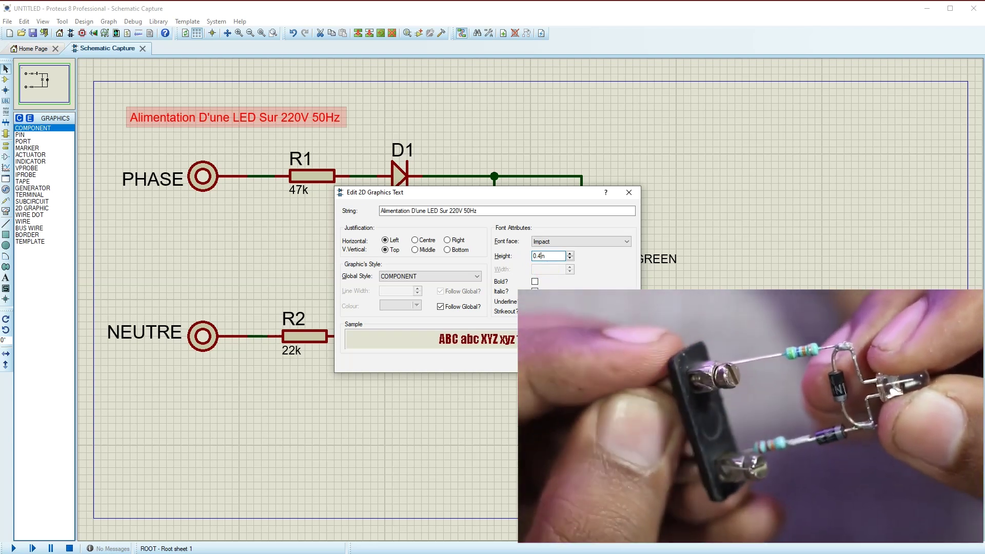
key(Return)
drag(477, 144, 453, 115)
click(684, 189)
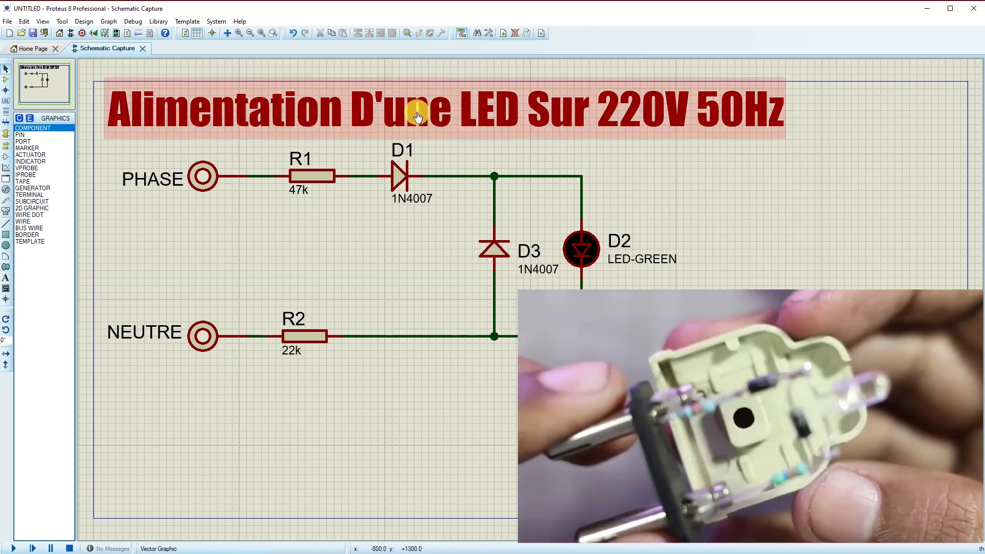
Step: Reduce the title's height to 0.3in and move it down slightly so it sits inside the sheet border
double_click(415, 112)
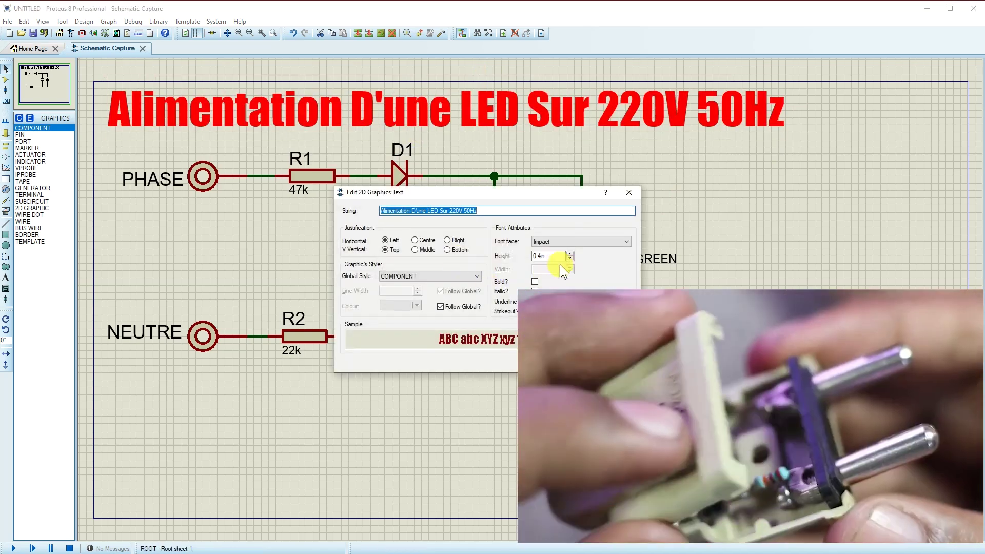
click(537, 256)
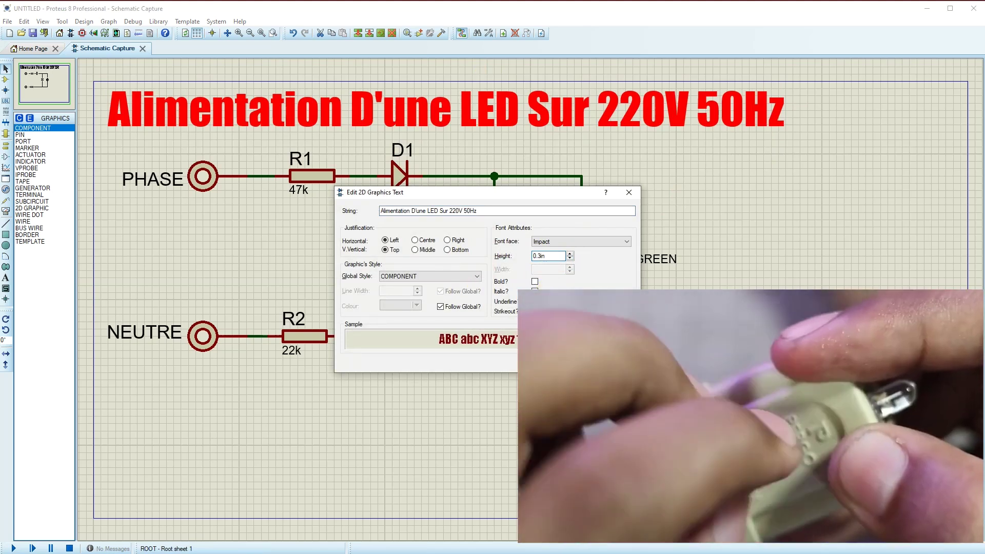
key(Return)
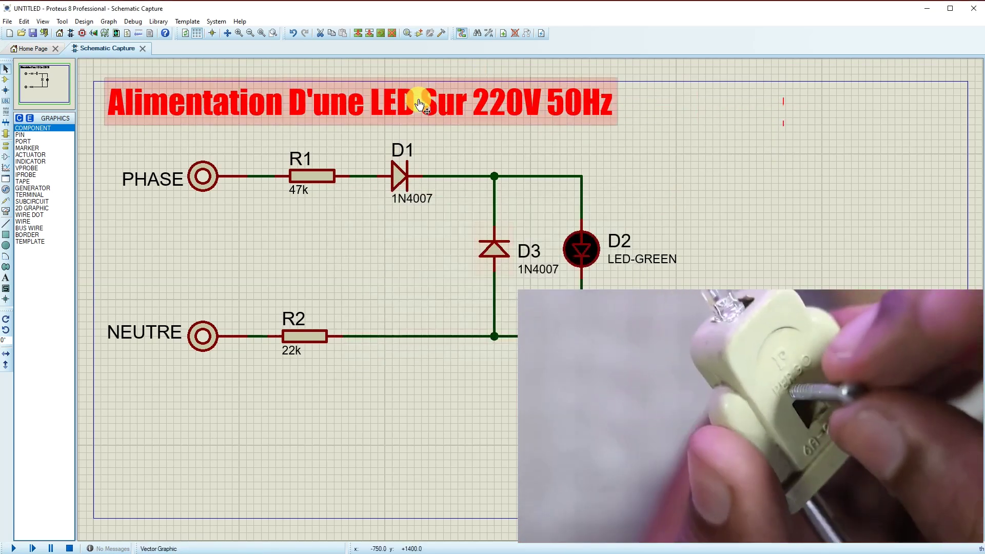
drag(407, 96, 407, 114)
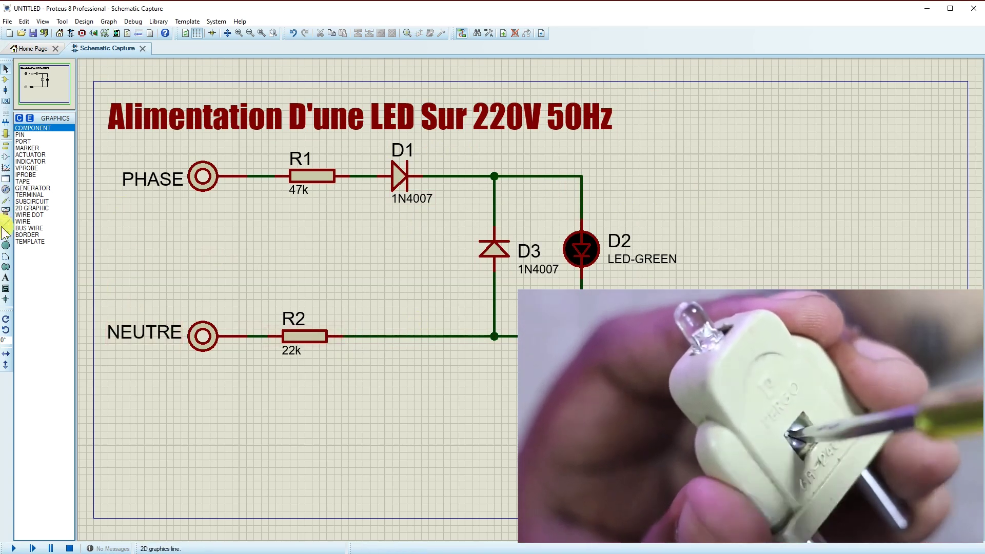
click(6, 133)
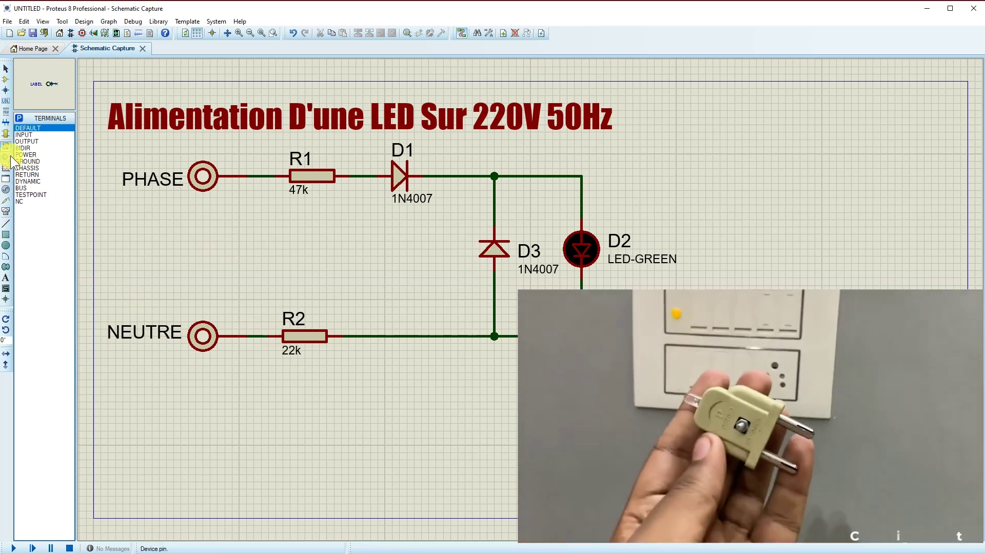
click(8, 190)
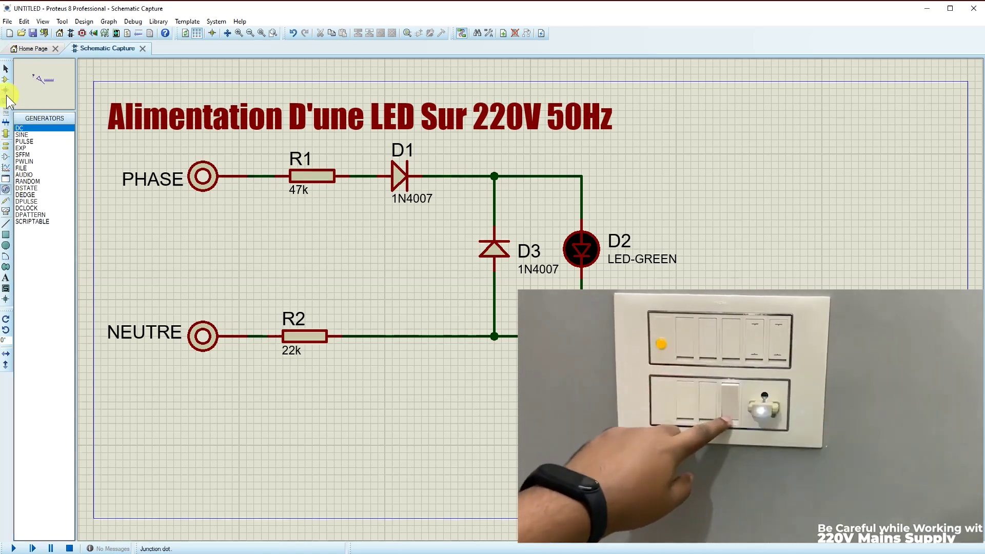
click(6, 145)
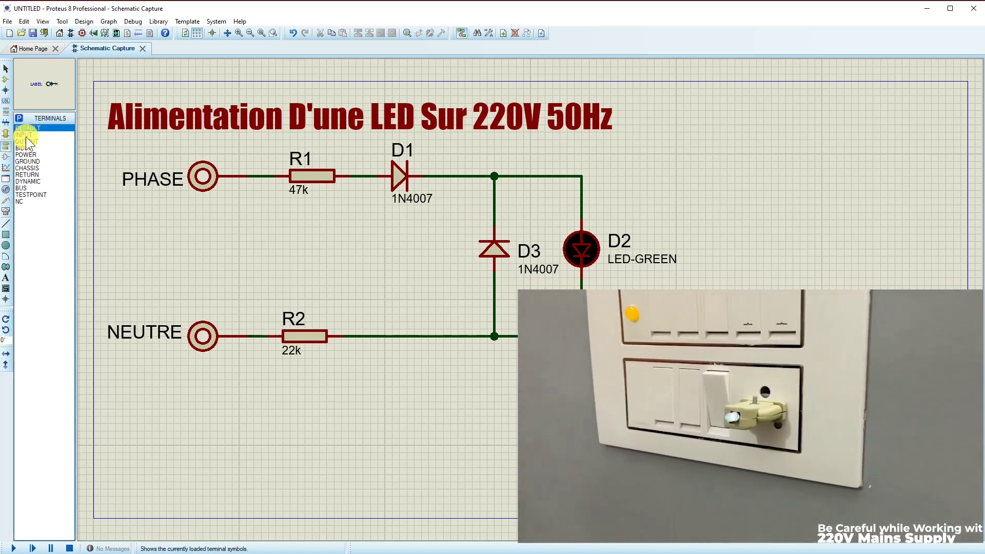
click(28, 162)
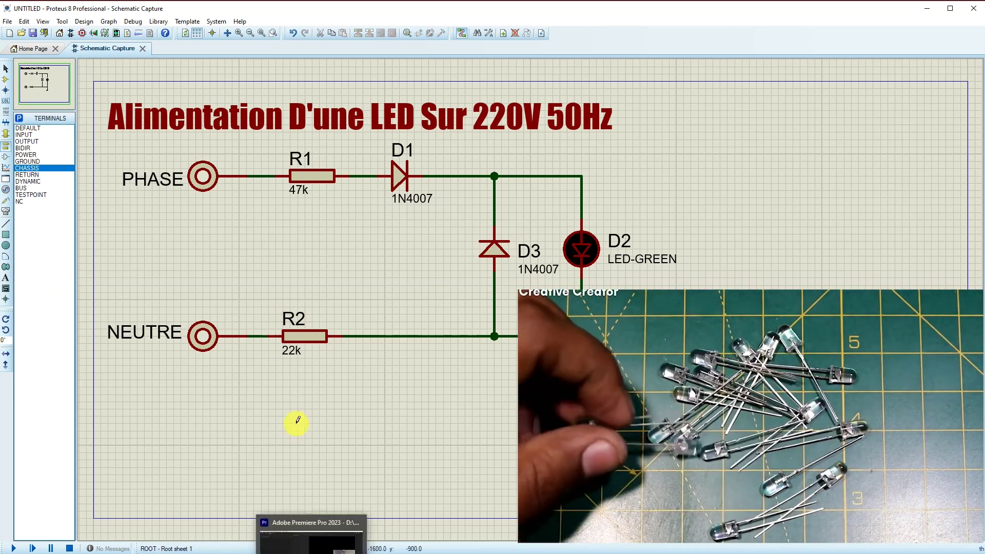
scroll(135, 87, up, 1)
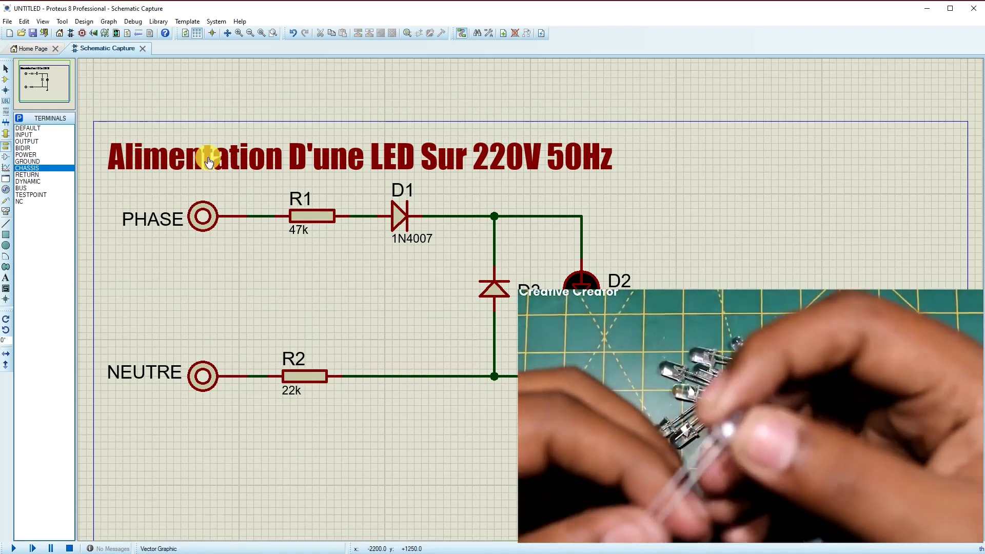
click(263, 33)
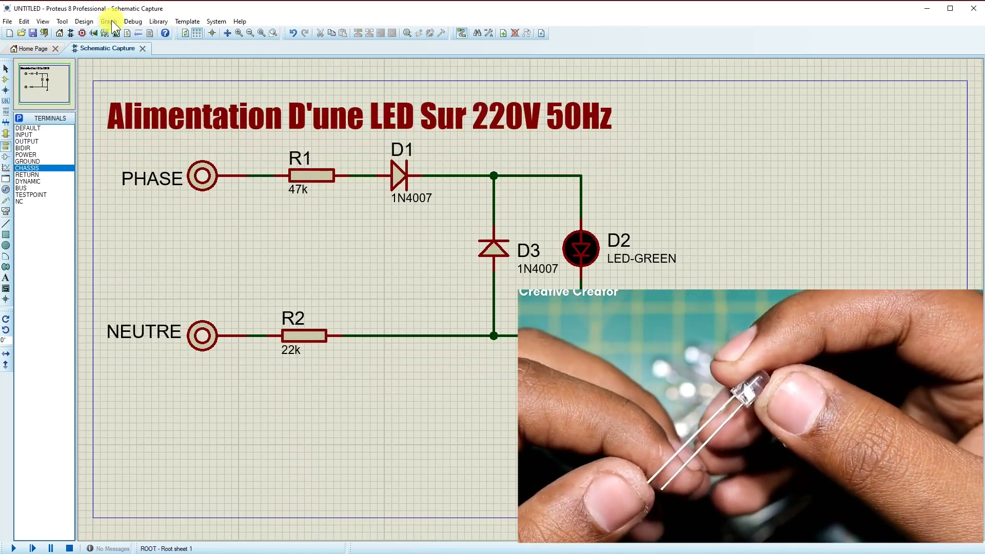
Step: Add a new root sheet to the design and set its size to the User sheet format
click(83, 21)
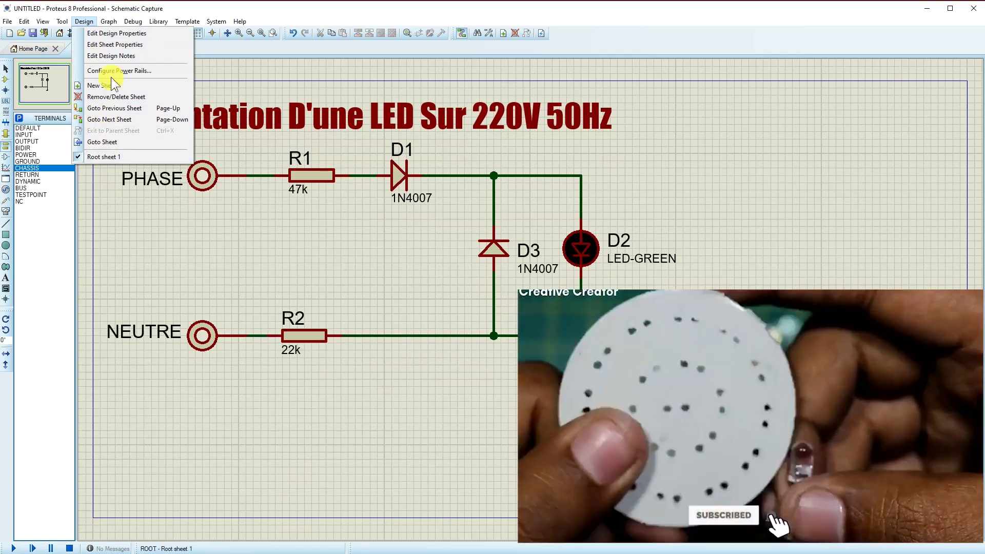
click(113, 88)
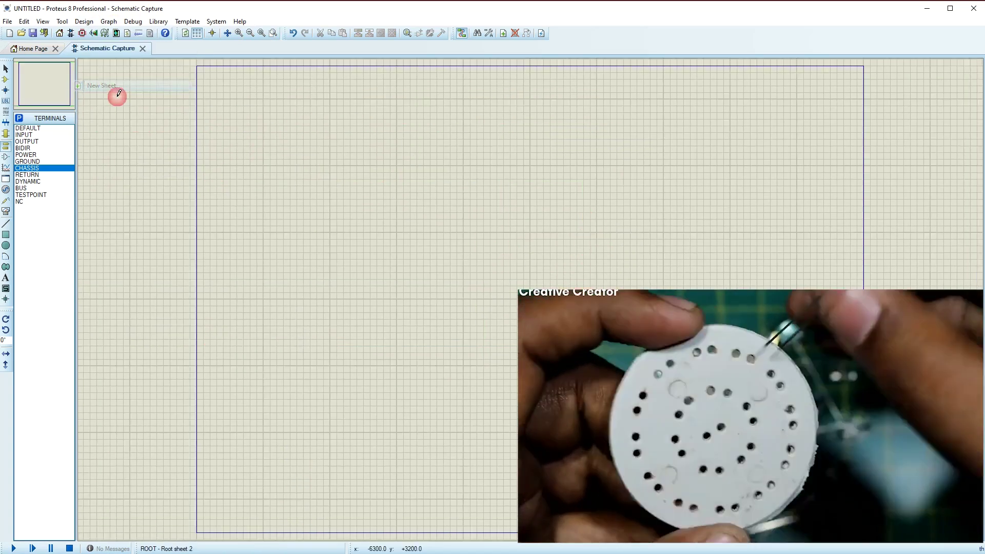
click(217, 21)
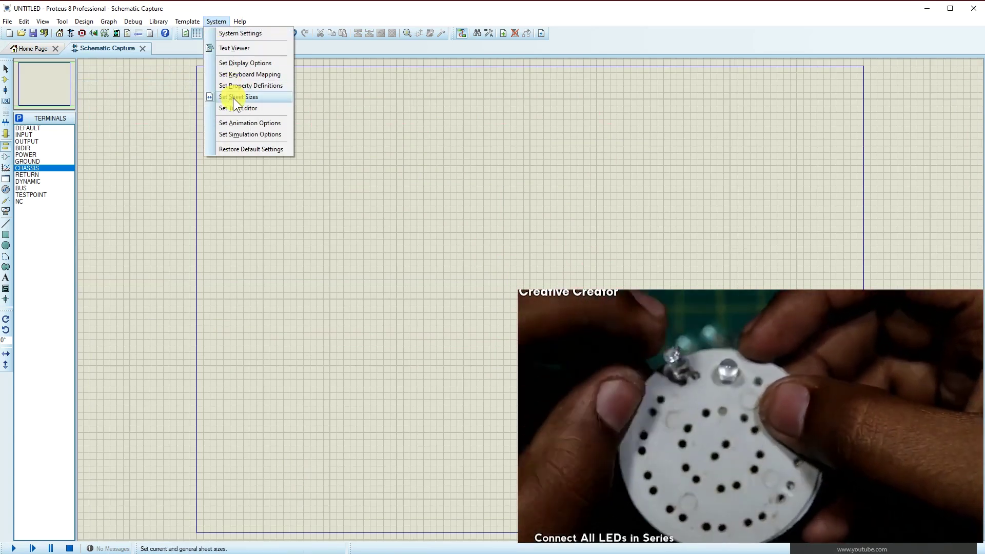
click(233, 98)
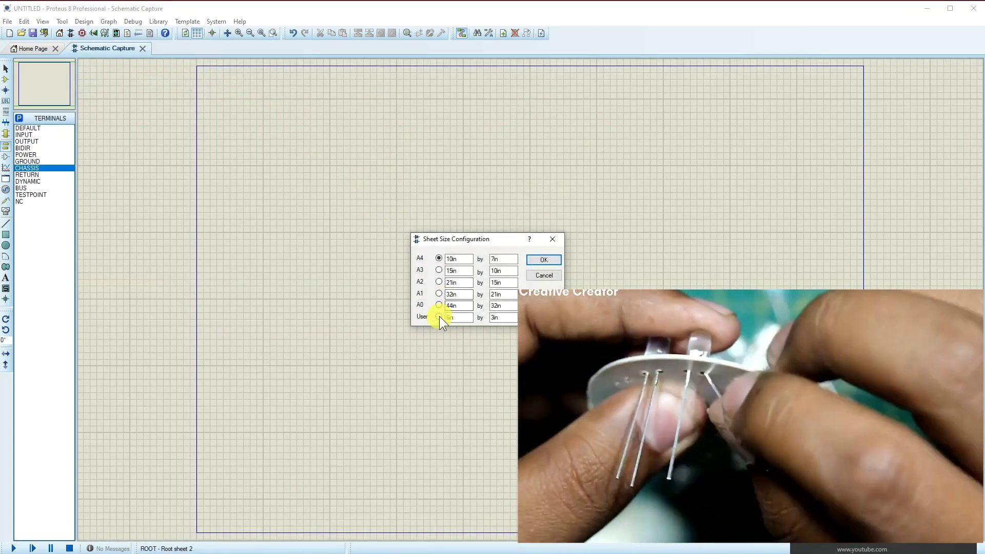
click(439, 316)
click(544, 260)
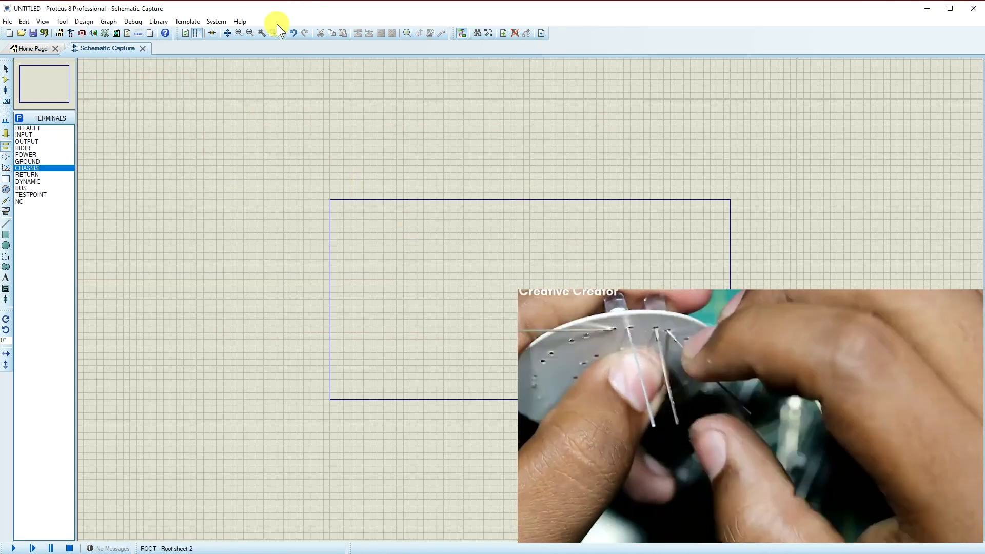
click(261, 33)
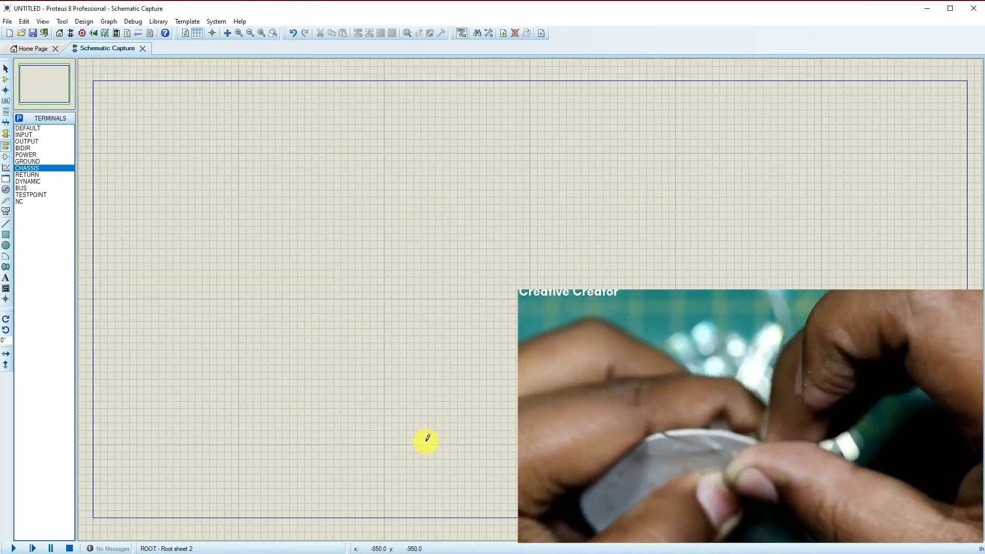
Step: Place two PIN components rotated 90°, one above the other near the sheet's left border, with their leads facing right
click(5, 79)
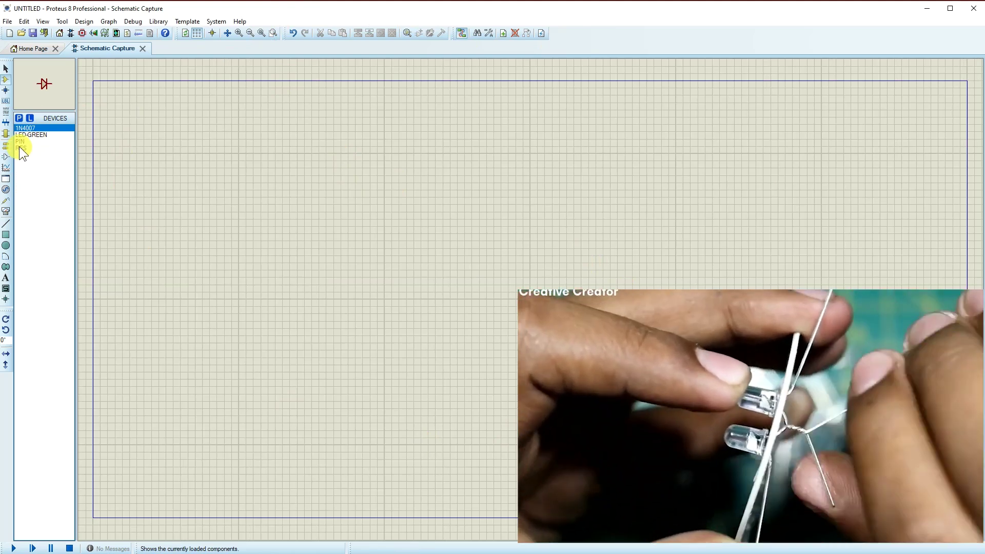
click(19, 142)
click(187, 154)
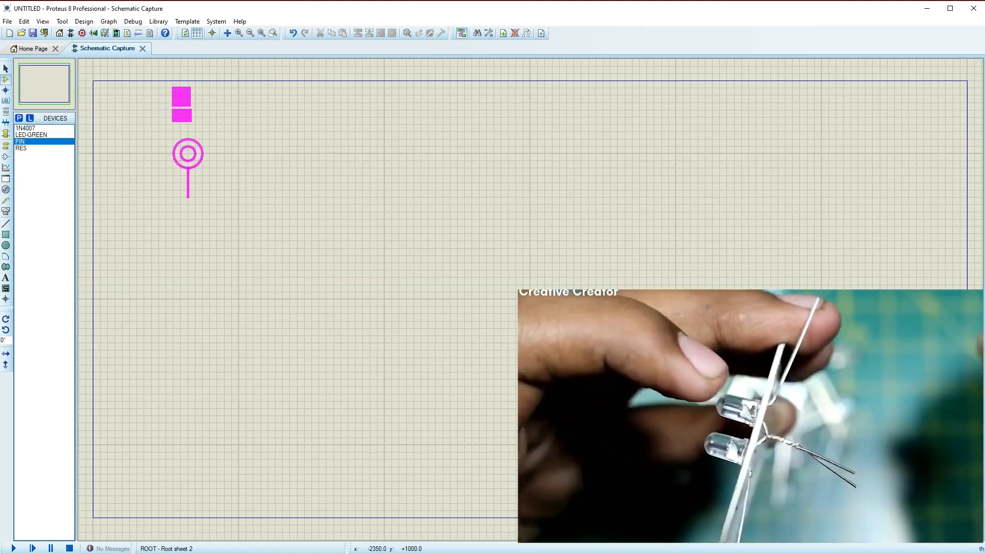
key(KP_Add)
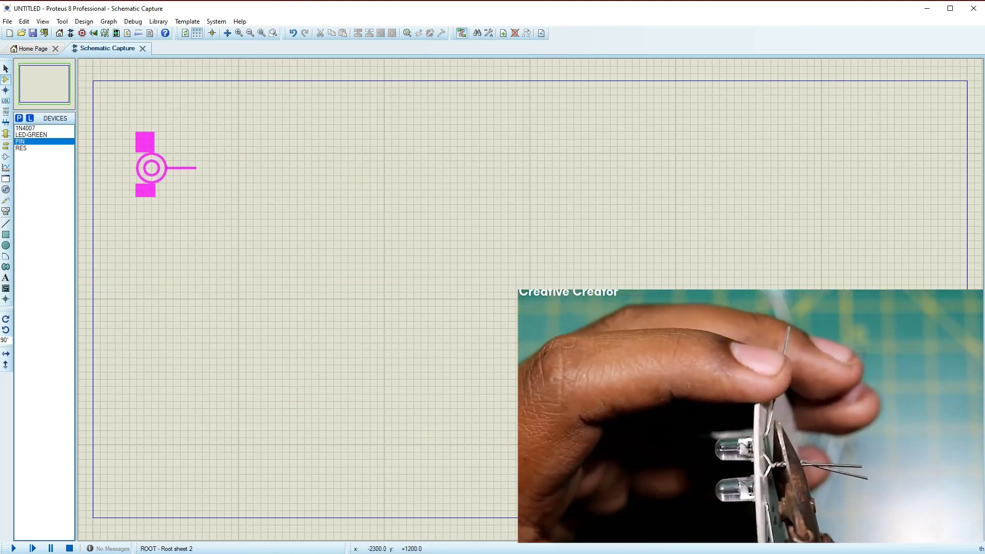
key(Escape)
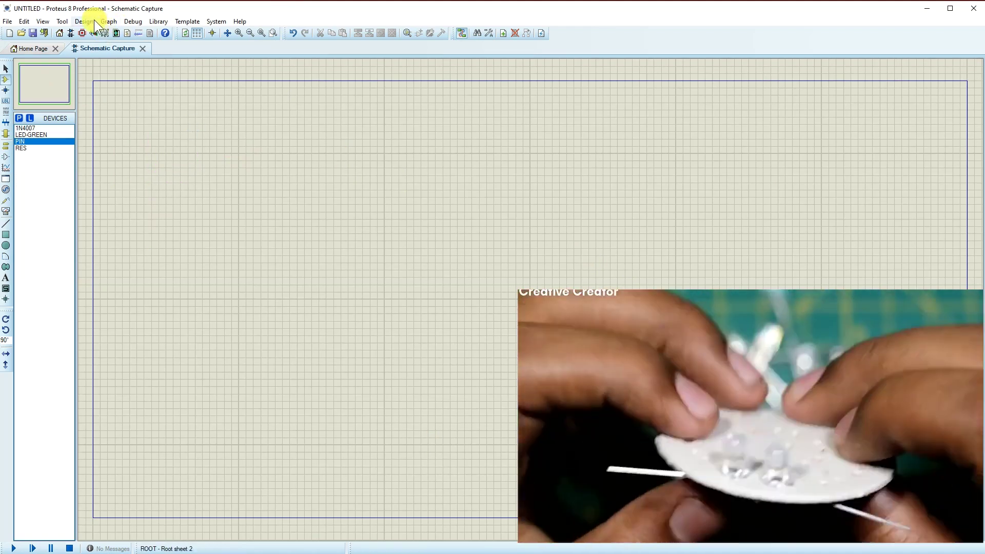
click(135, 146)
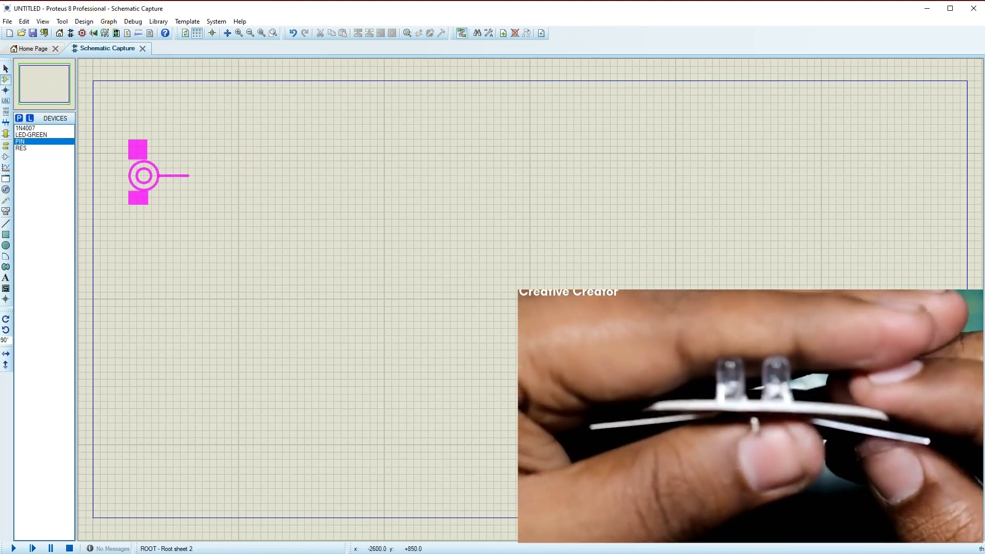
click(148, 176)
click(151, 307)
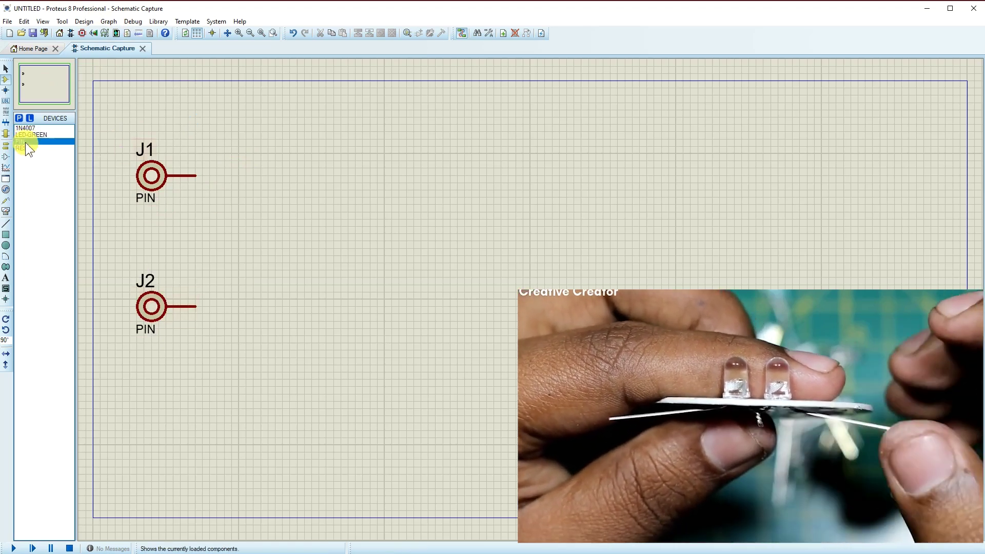
Step: Place a horizontal RES resistor to the right of the upper pin, in line with its lead
click(23, 148)
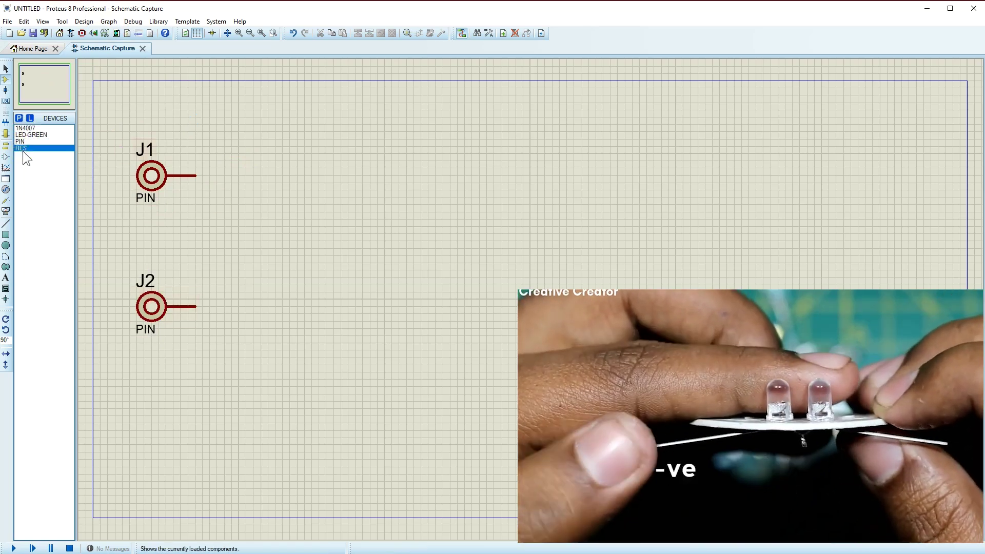
click(303, 189)
key(KP_Add)
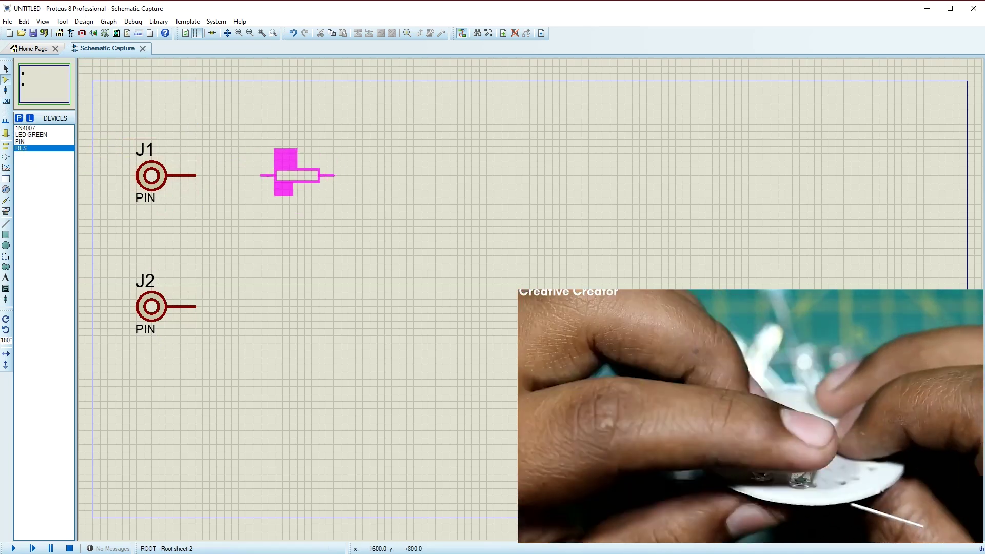
click(275, 176)
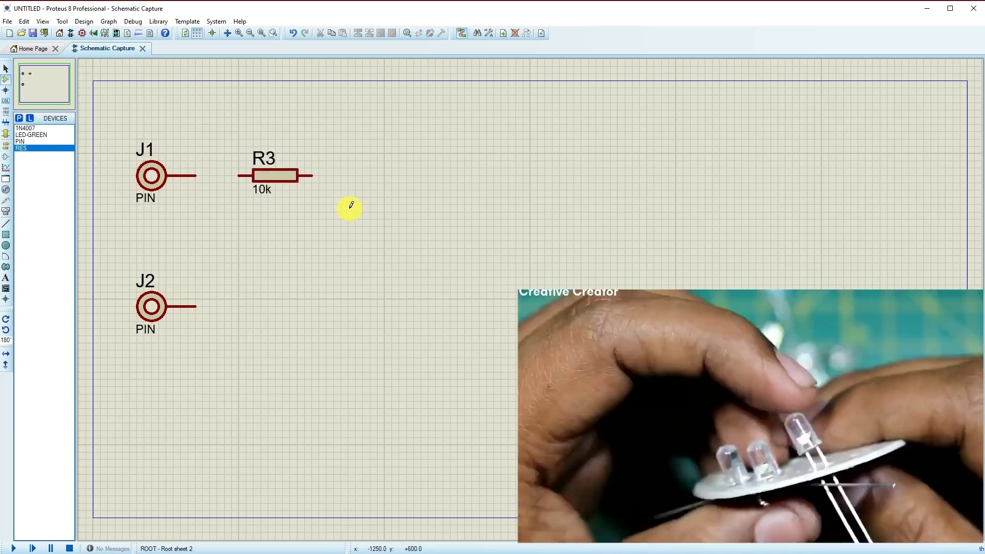
Step: Move both pins and the resistor together slightly down and to the right
drag(102, 127, 370, 365)
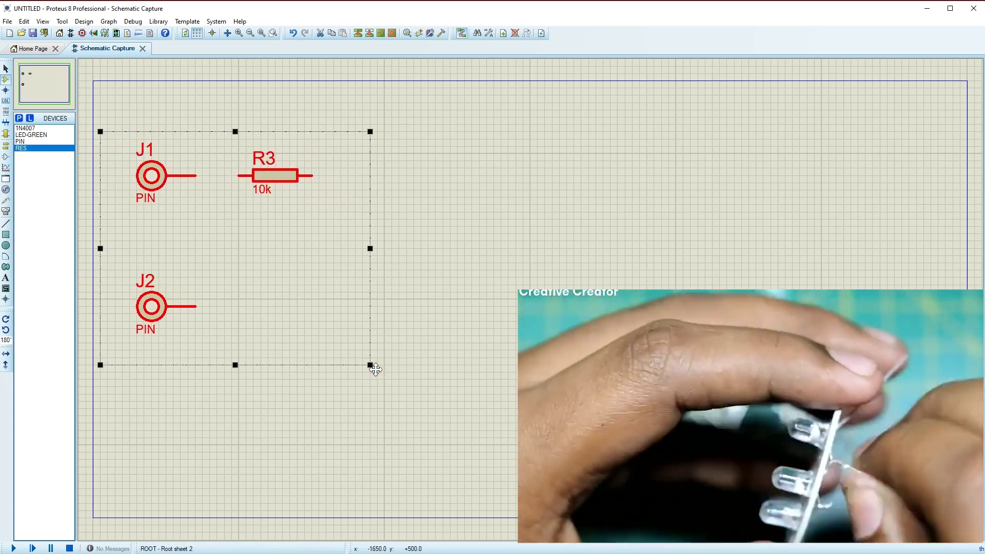
drag(273, 173, 280, 194)
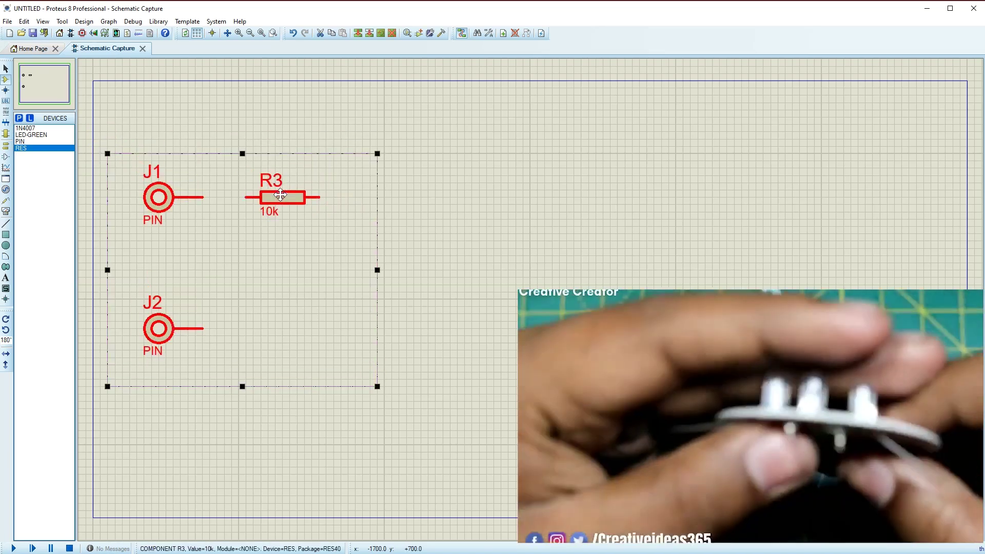
click(483, 183)
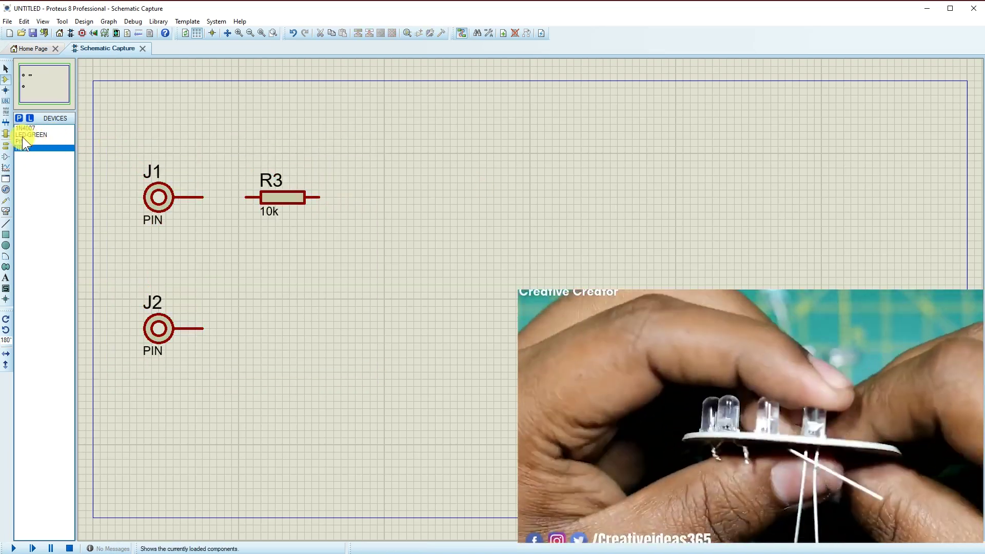
Step: Place four 1N4007 diodes pointing upward in a two-by-two grid beside the resistor and align the upper-right one with its neighbour
click(23, 126)
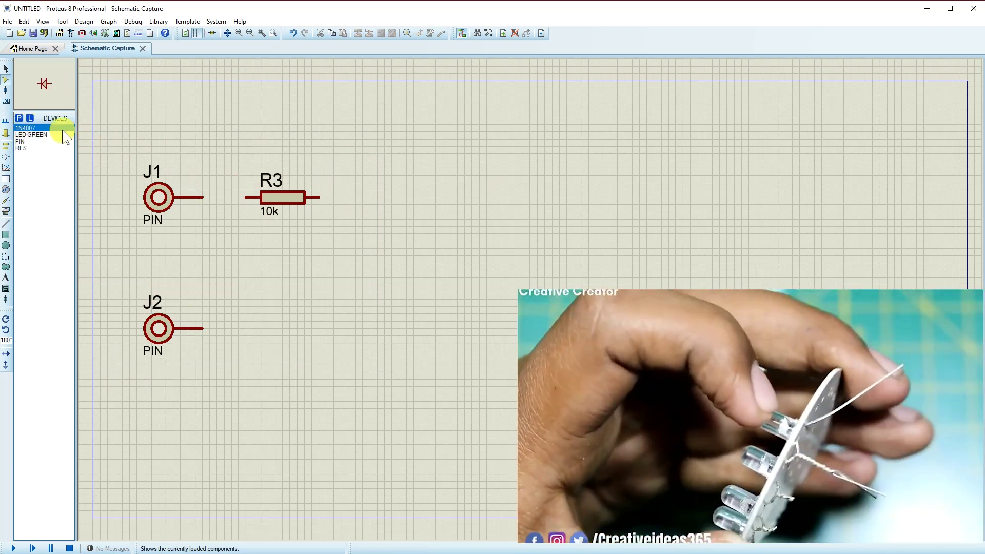
click(424, 231)
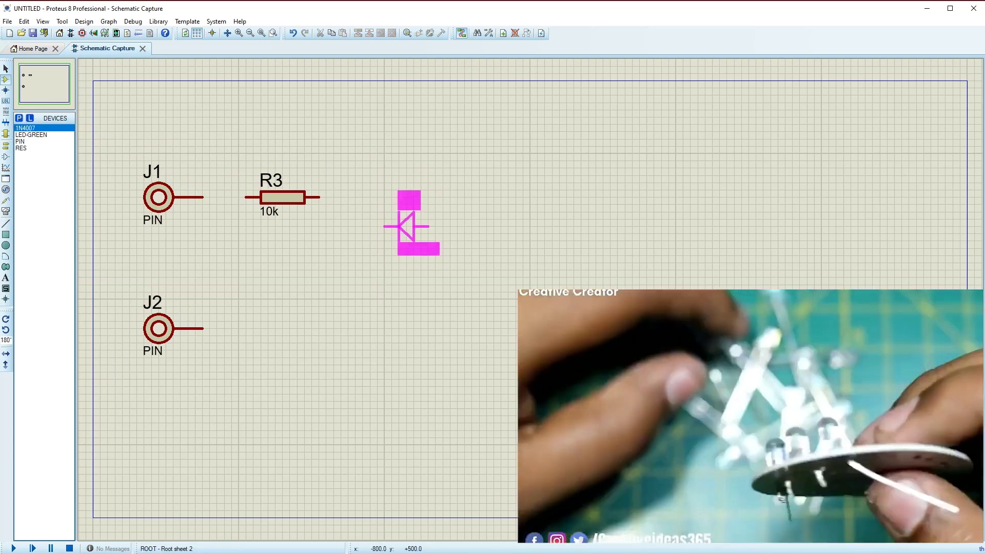
key(KP_Subtract)
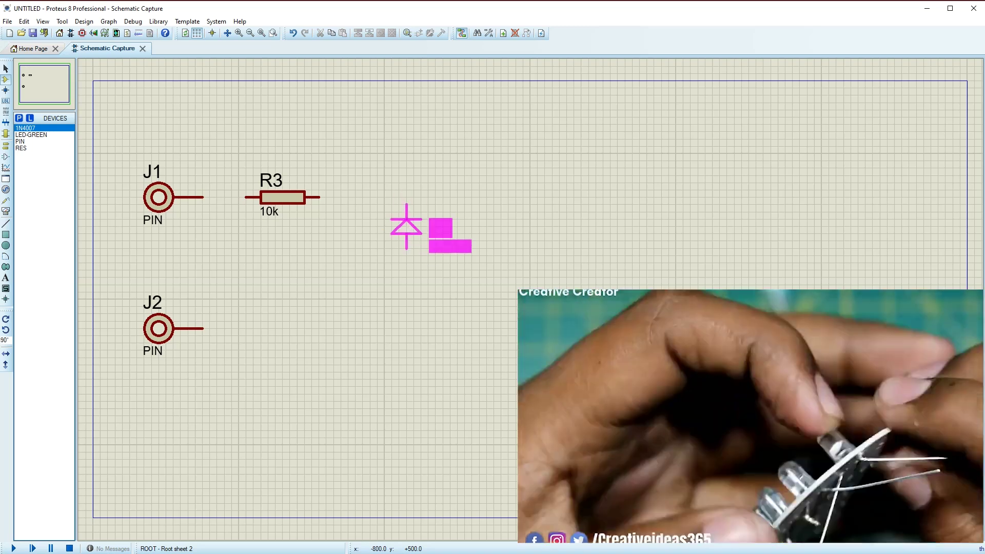
click(384, 226)
click(472, 234)
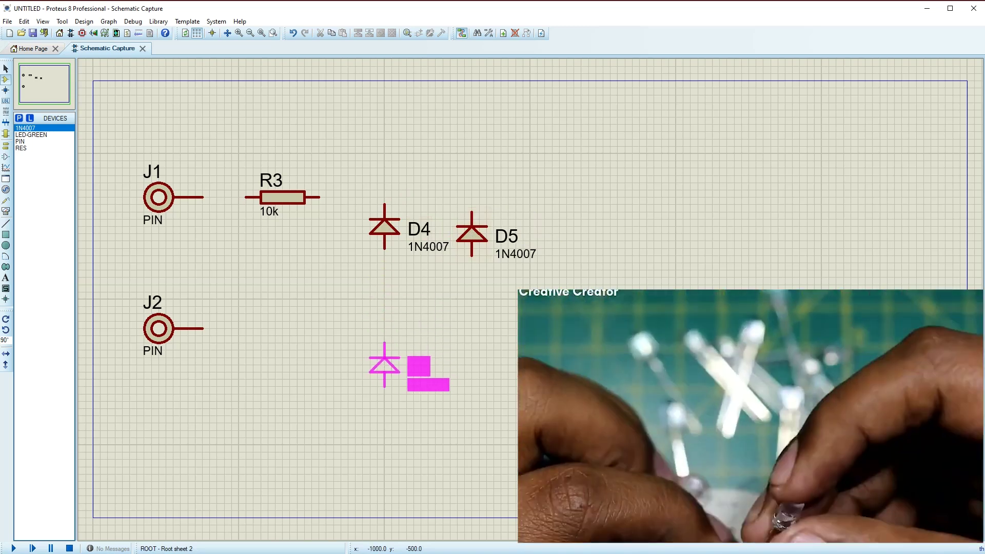
click(384, 365)
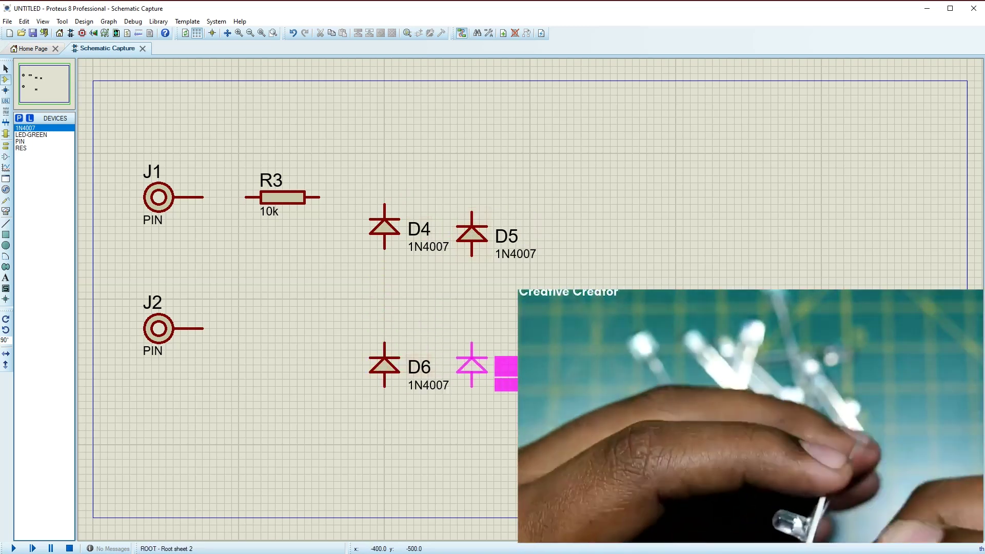
click(472, 365)
drag(473, 247, 473, 238)
click(566, 196)
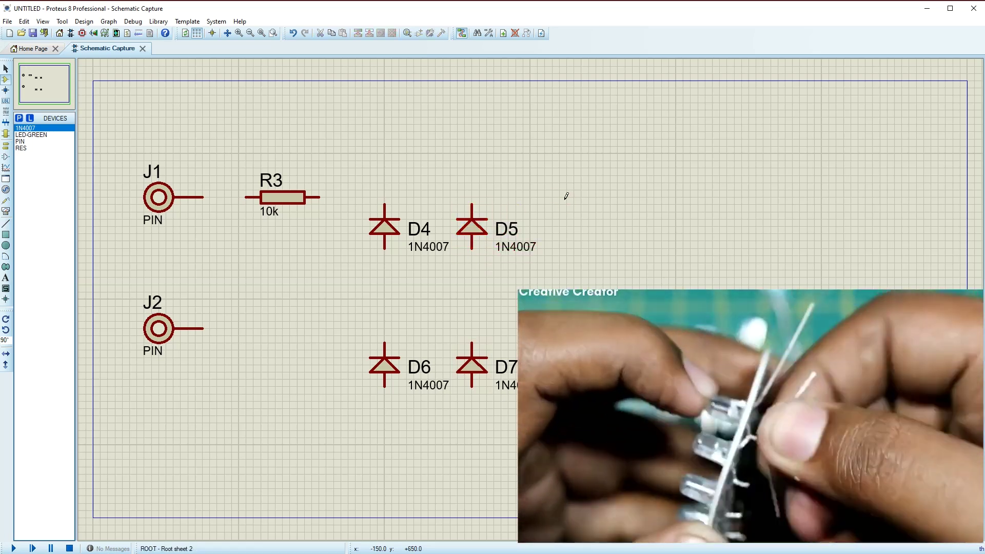
Step: Wire the four diodes into a rectangular bridge and connect pin J2 to the wire between D4 and D6
click(398, 182)
click(384, 199)
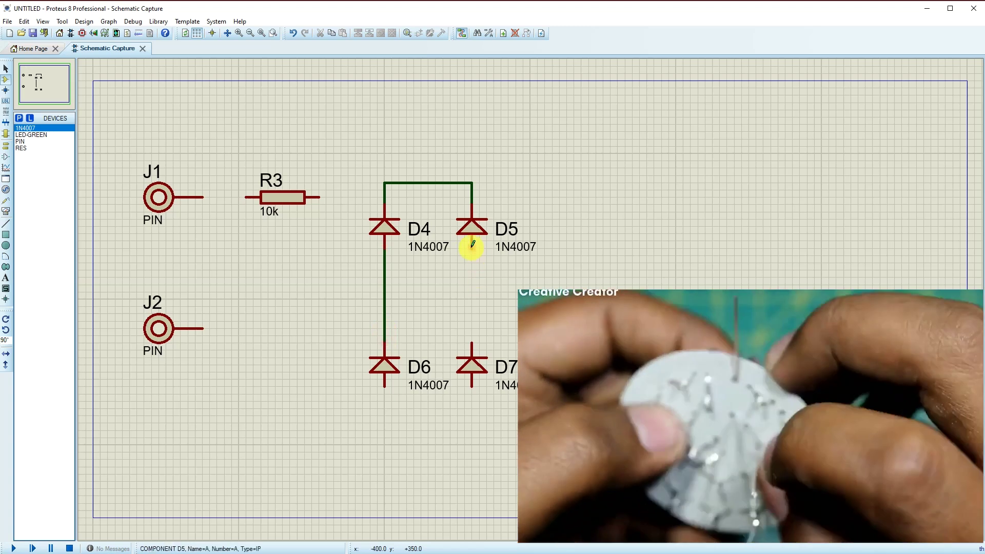
click(473, 384)
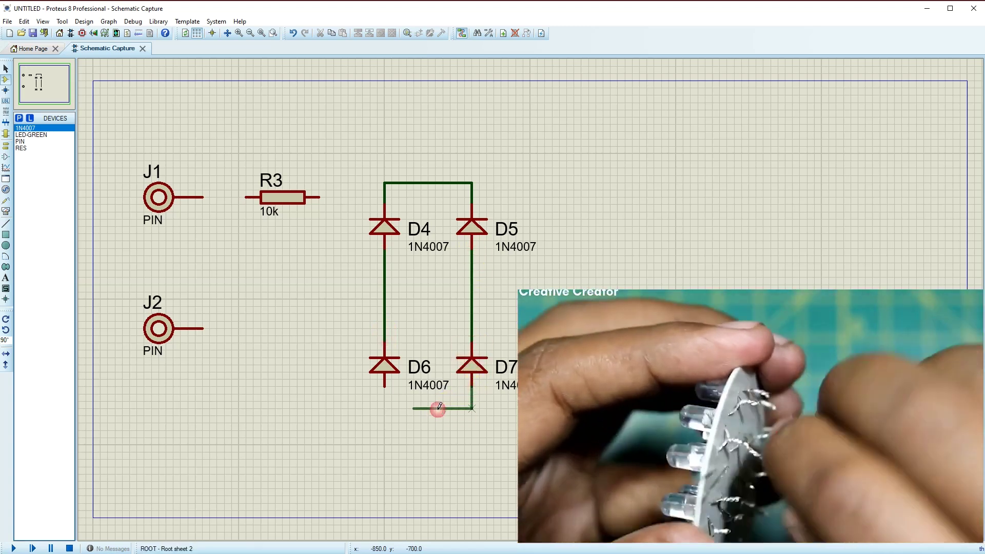
click(215, 324)
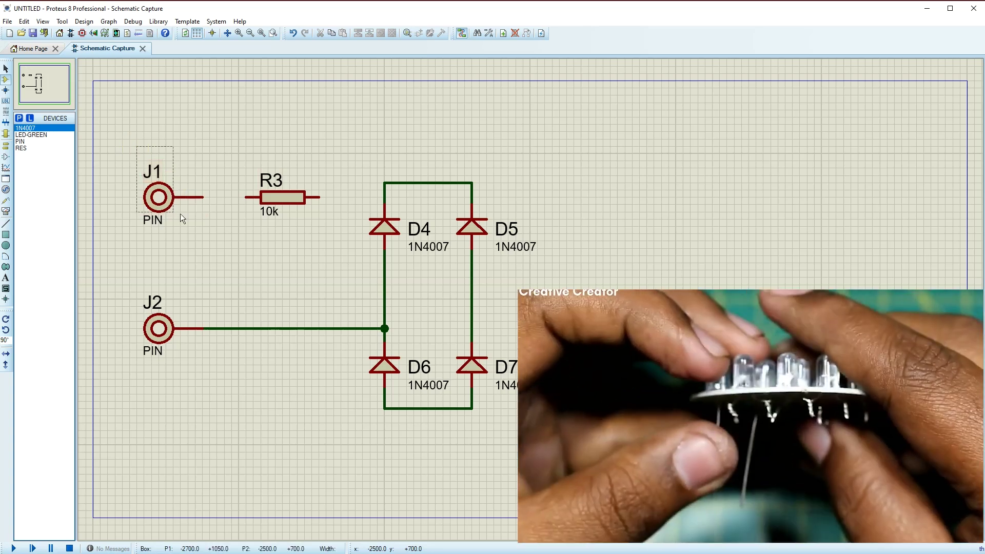
Step: Move pin J1 and resistor R3 down, just above the J2 line, keeping them in line with each other
drag(336, 241, 337, 241)
drag(296, 196, 296, 225)
click(325, 139)
mouse_move(122, 183)
mouse_down()
mouse_move(276, 255)
mouse_move(334, 256)
mouse_move(311, 257)
mouse_up()
click(325, 132)
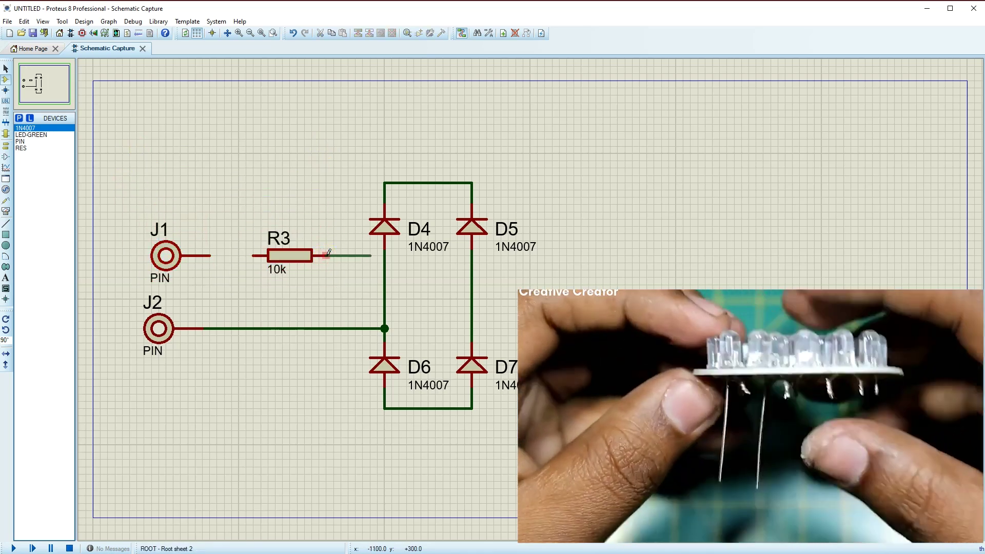
Step: Wire R3 between J1 and the left diode branch, and shift J2 right to align under J1
click(386, 254)
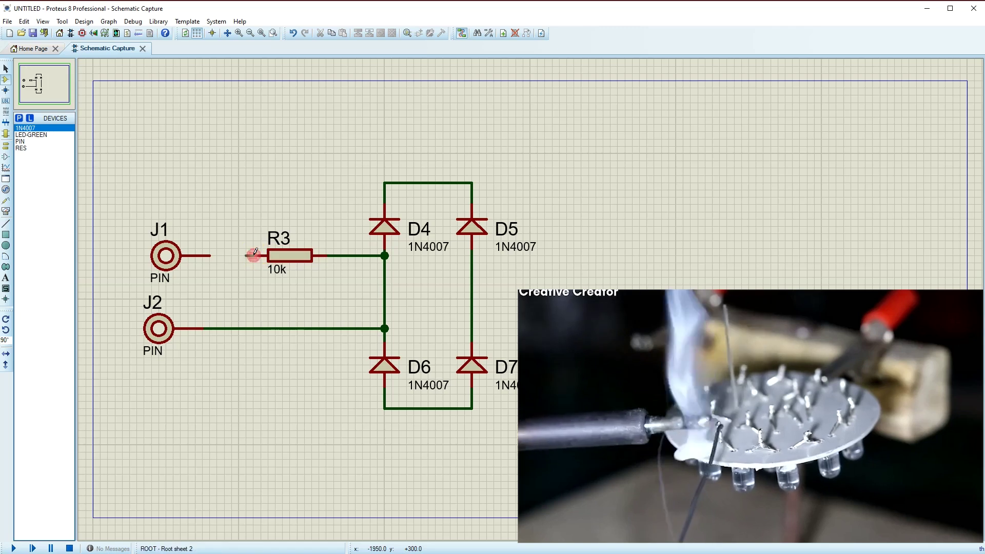
click(154, 349)
drag(154, 349, 165, 331)
click(246, 374)
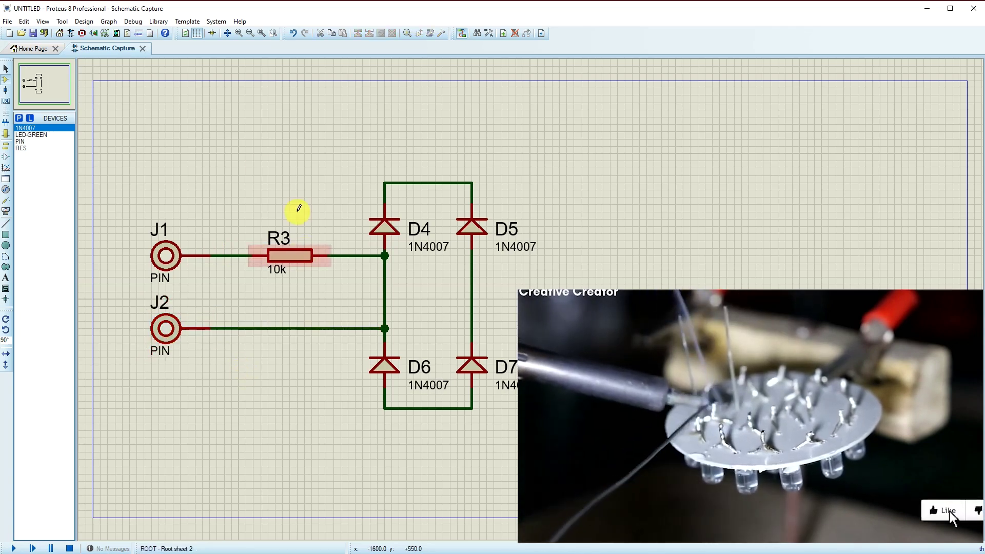
Step: Add the generic non-electrolytic capacitor CAP from the device library and place it horizontally above R3
click(19, 119)
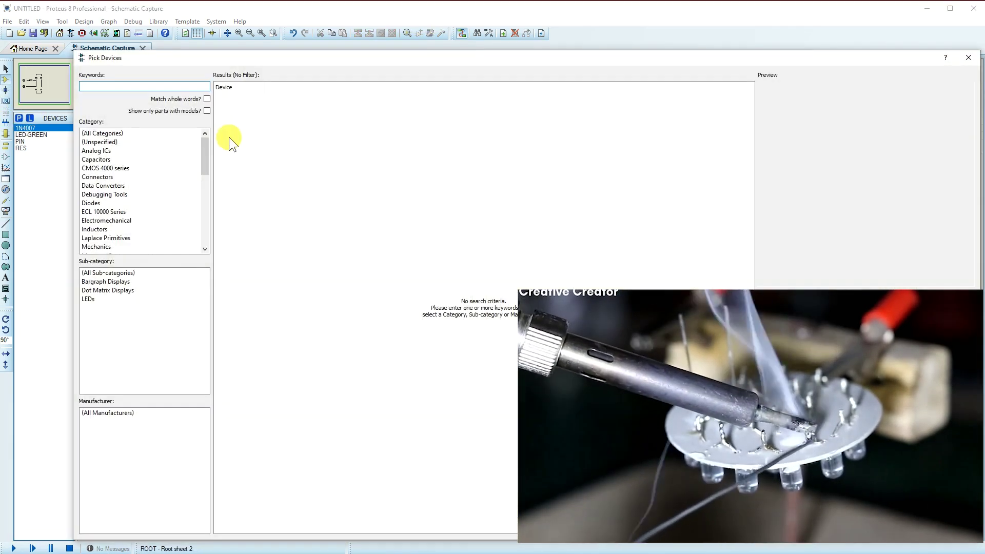
text(cap)
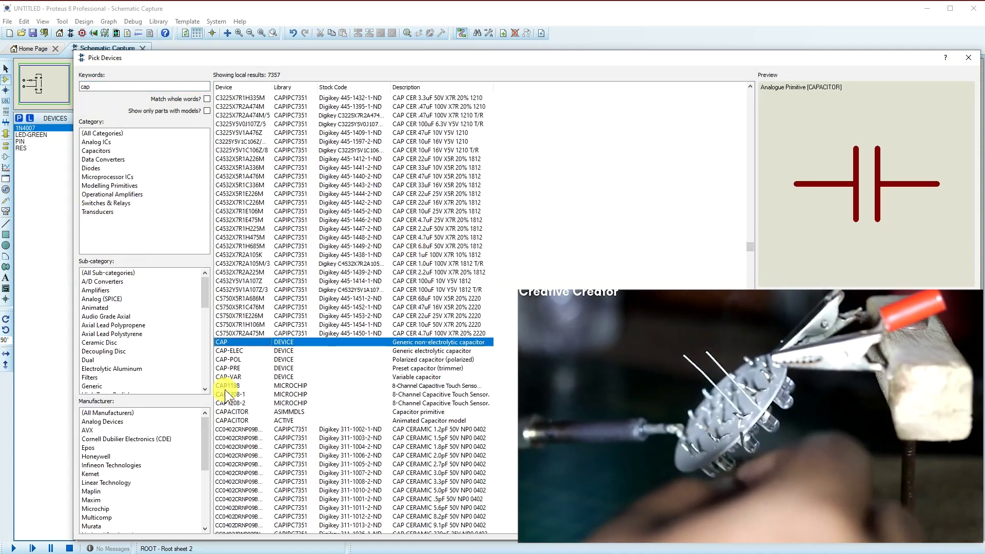
double_click(228, 342)
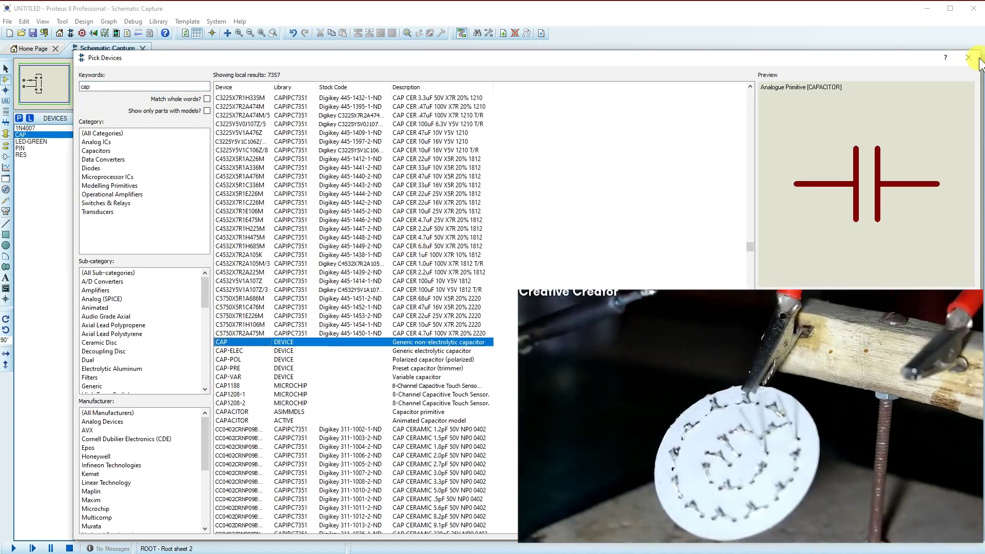
click(968, 58)
click(283, 161)
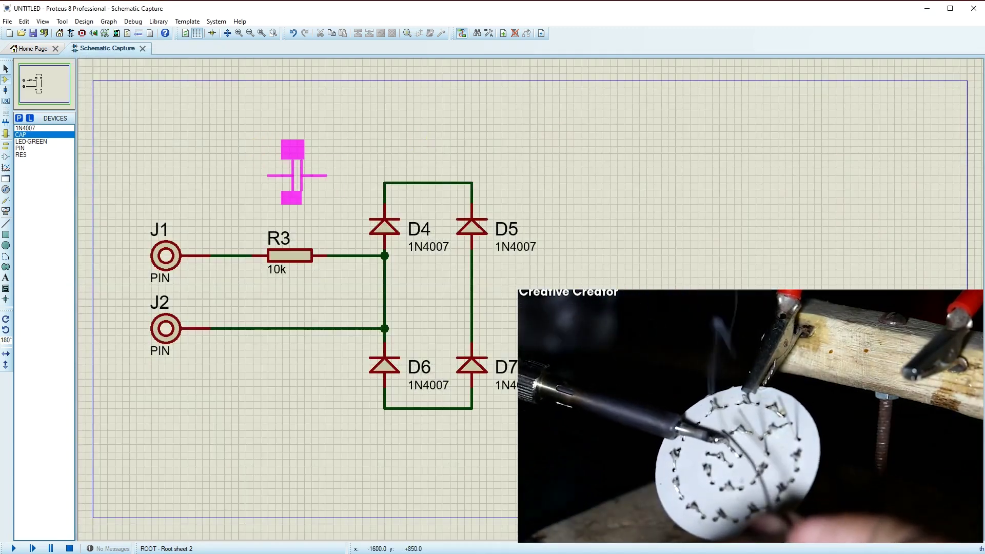
key(KP_Add)
click(343, 188)
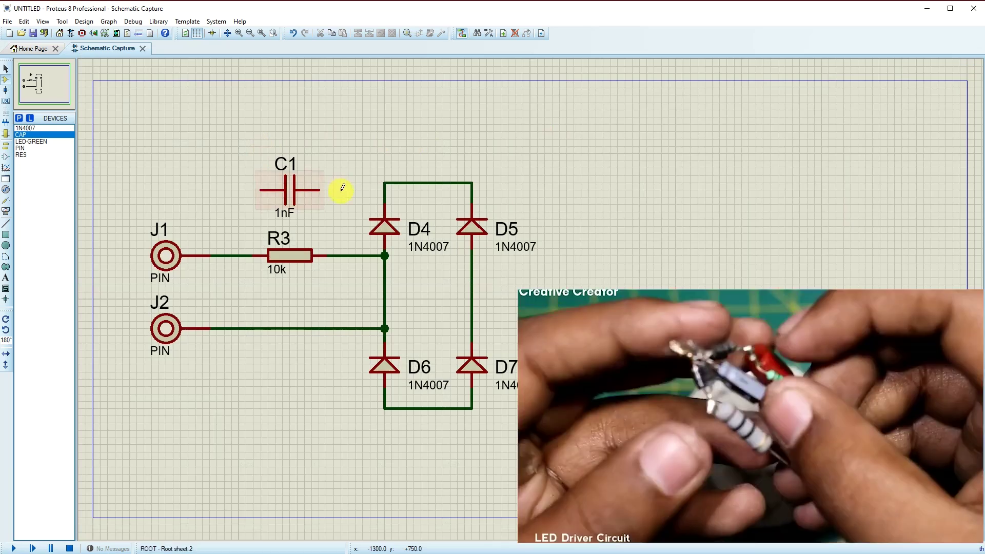
Step: Wire capacitor C1 in parallel with R3 and shift it slightly left
click(335, 251)
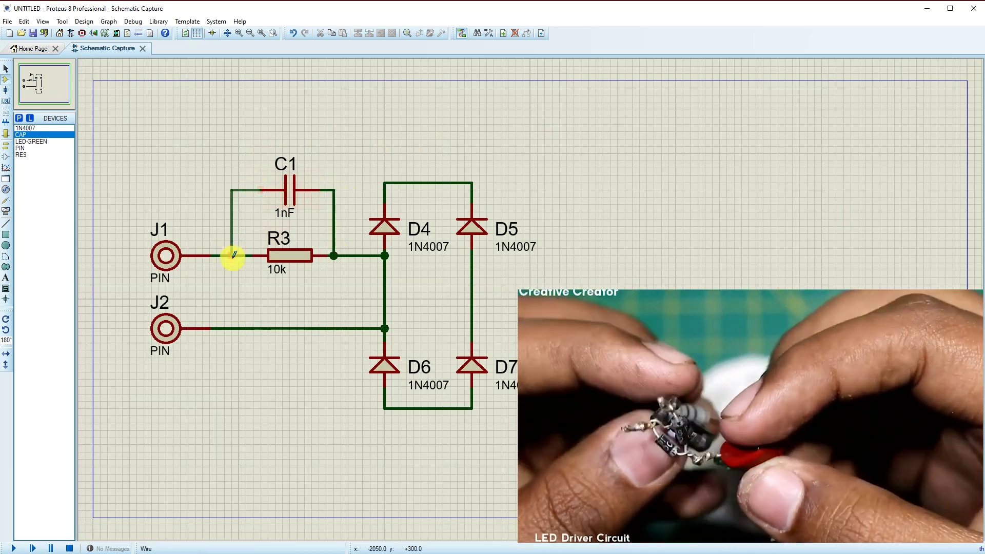
click(284, 191)
drag(284, 191, 275, 190)
Step: Set C1's capacitance to 105nF
double_click(281, 190)
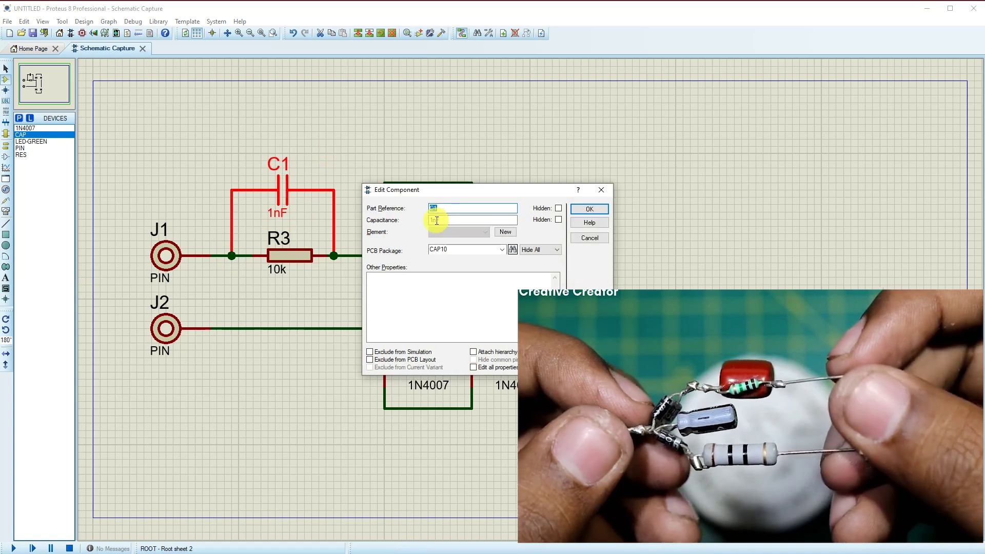
click(434, 220)
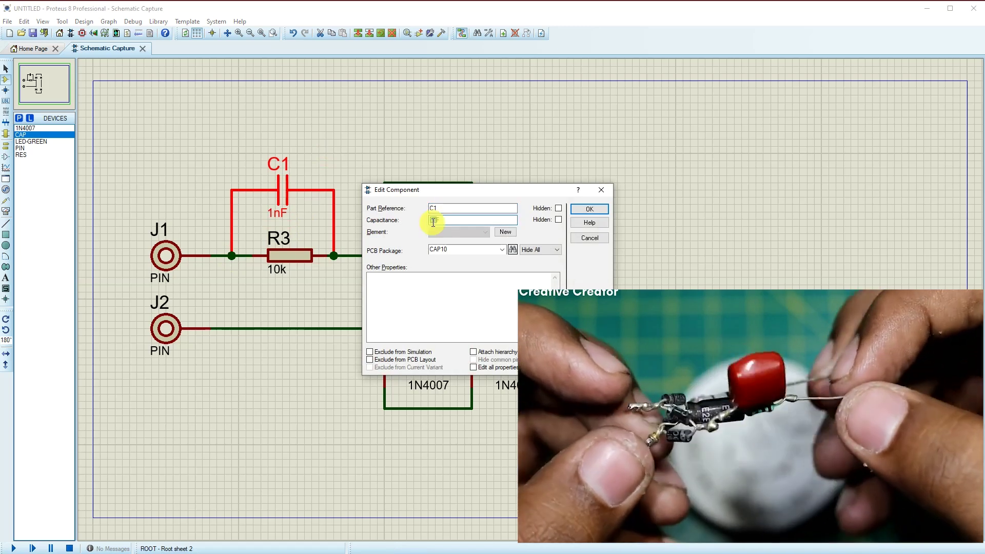
text(05)
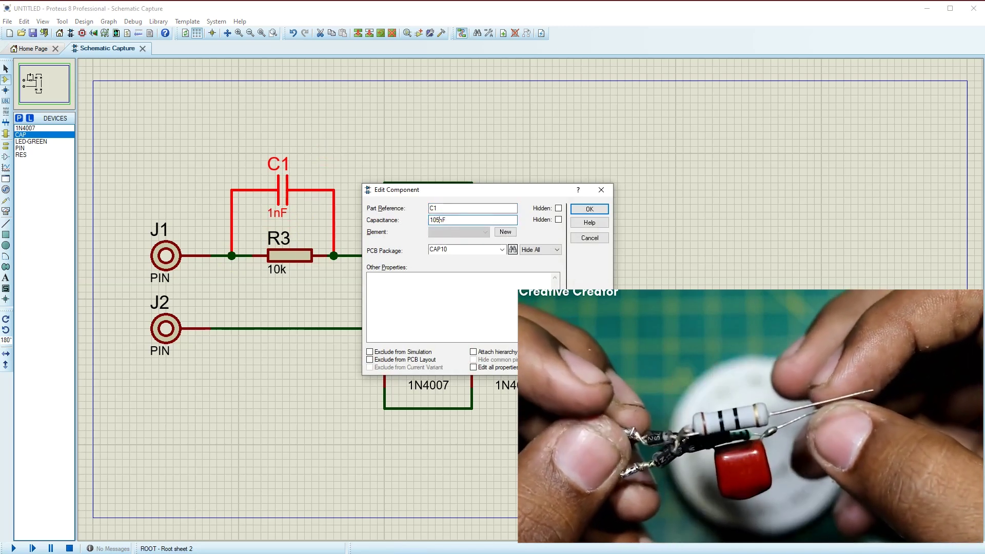
click(585, 211)
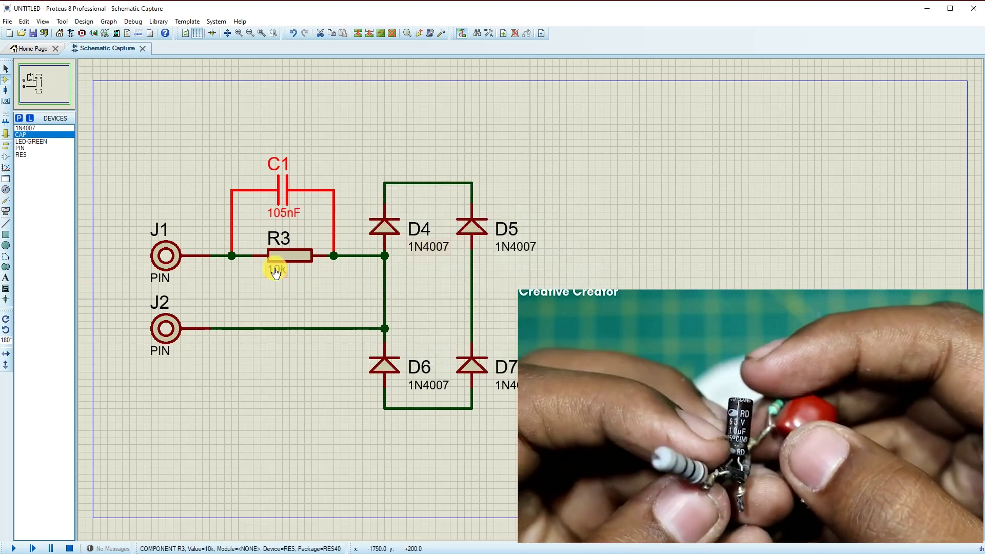
Step: Set R3's value to 1M
double_click(275, 271)
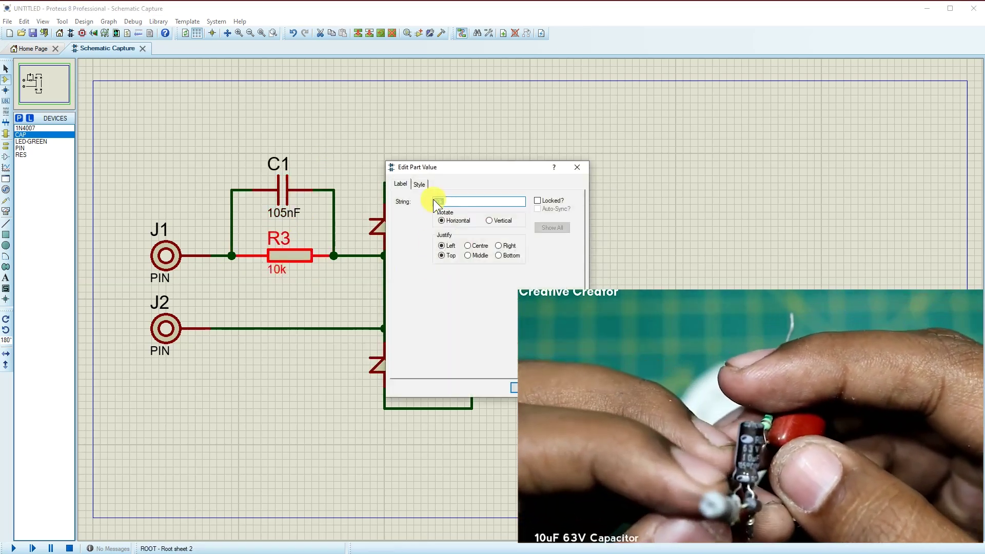
click(443, 202)
text(1M)
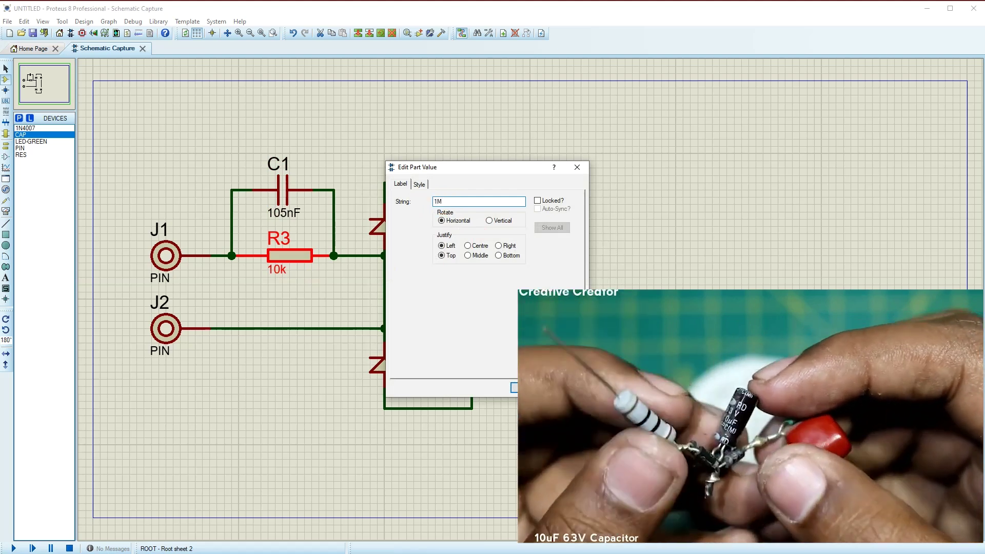
click(531, 388)
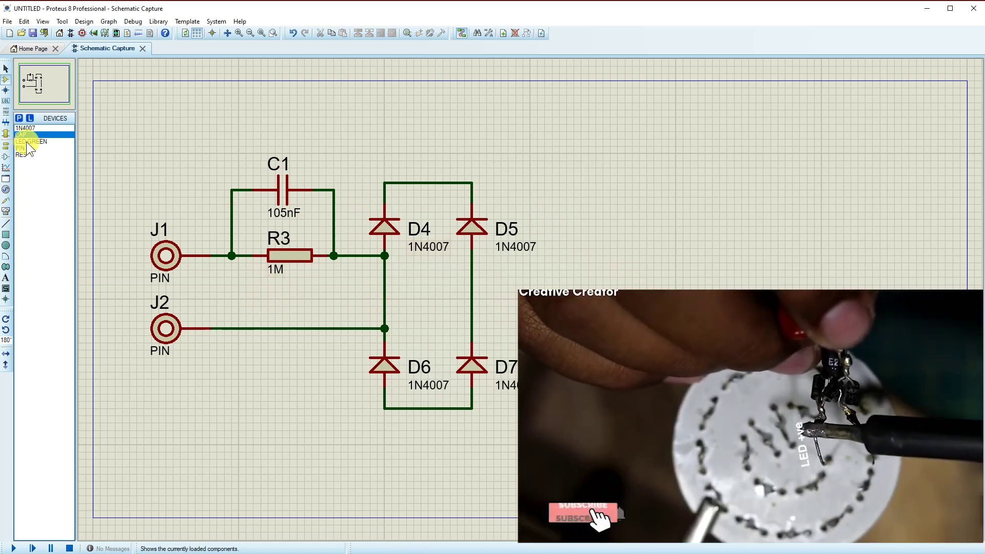
Step: Place a horizontal LED-GREEN pointing right, to the right of D5 and level with the bridge's top wire
click(596, 190)
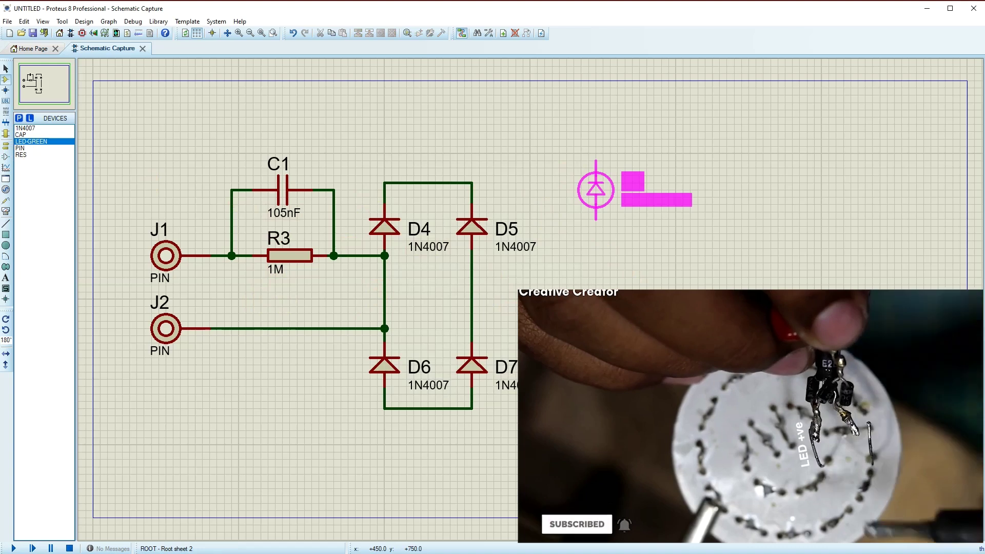
key(KP_Add)
key(KP_Add)
key(KP_Add)
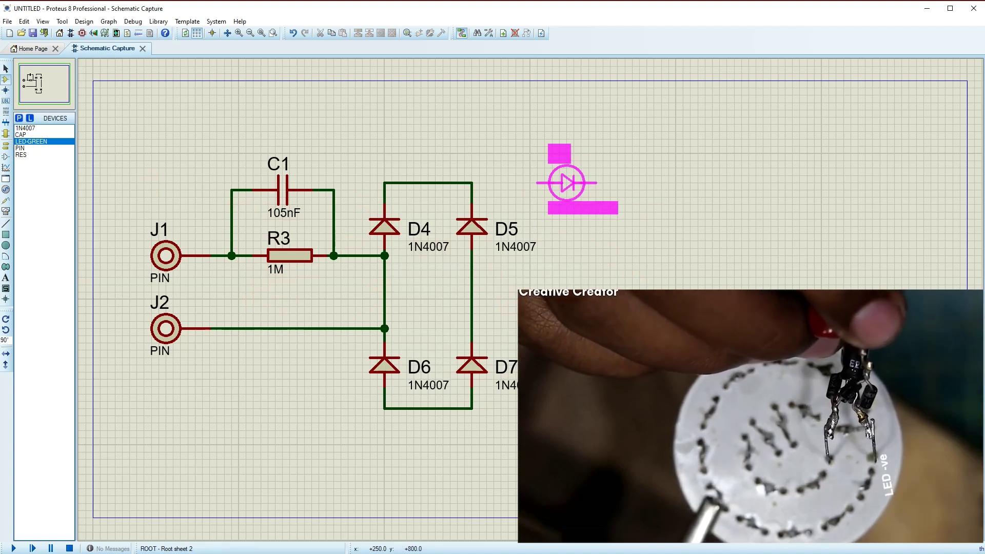
click(567, 182)
Step: Move the whole circuit, including LED D8, up and slightly left on the sheet
drag(108, 146, 705, 438)
drag(488, 315, 466, 273)
click(821, 298)
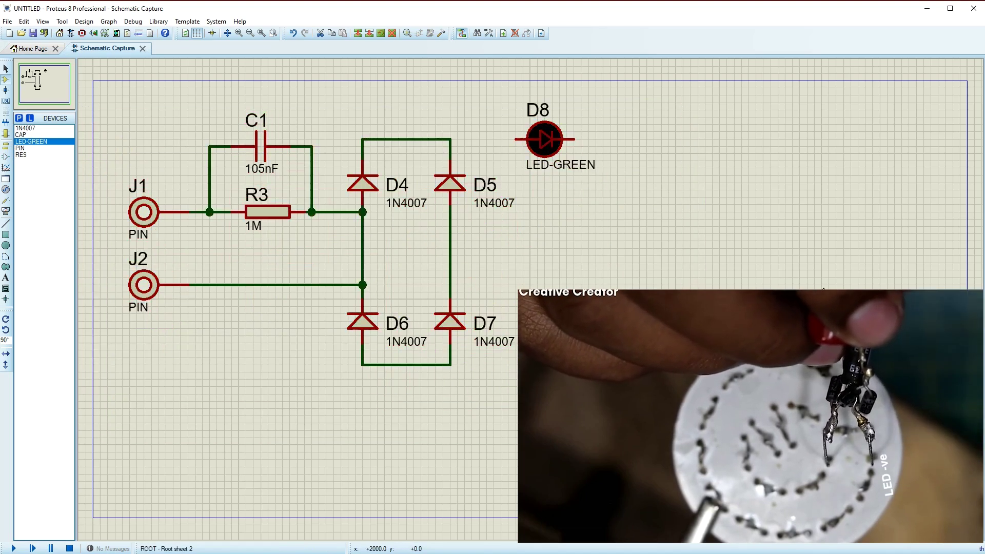
Step: Place four more LED-GREEN parts in a row to the right of D8
click(642, 134)
click(640, 138)
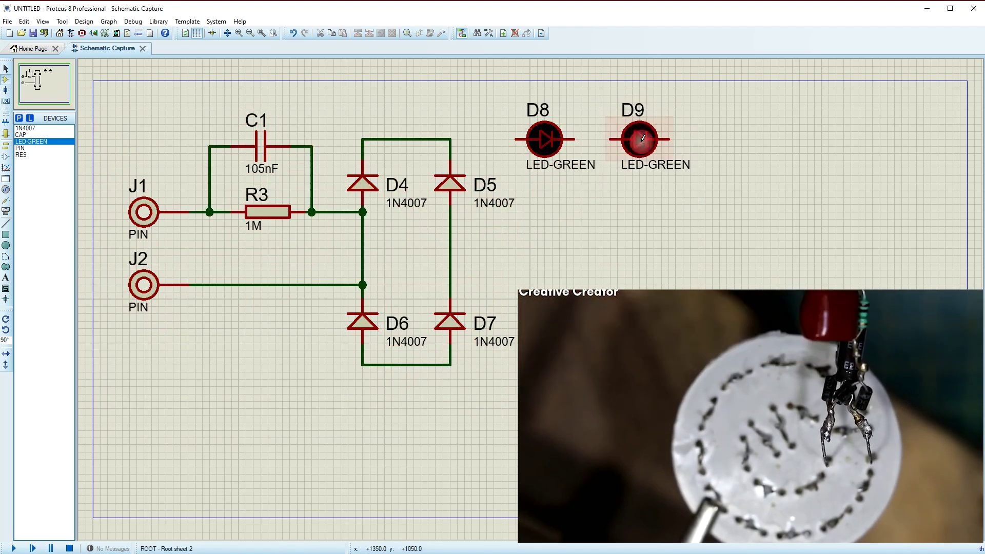
click(741, 144)
click(719, 139)
click(795, 142)
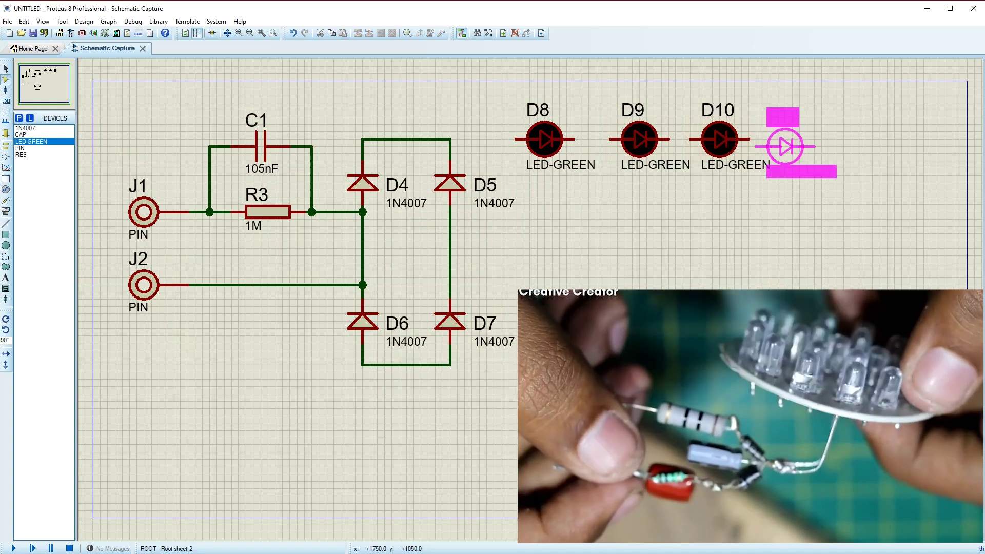
click(806, 138)
click(871, 142)
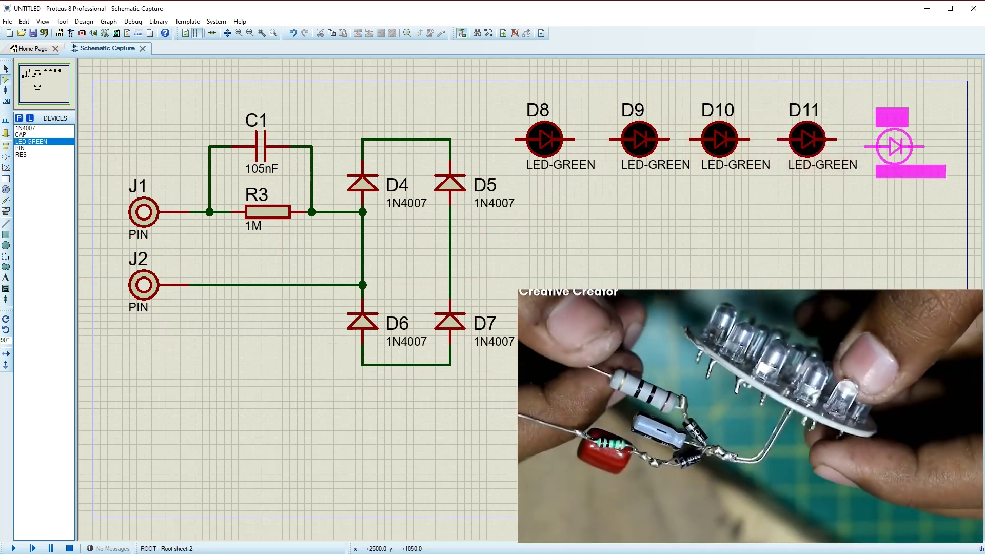
click(887, 139)
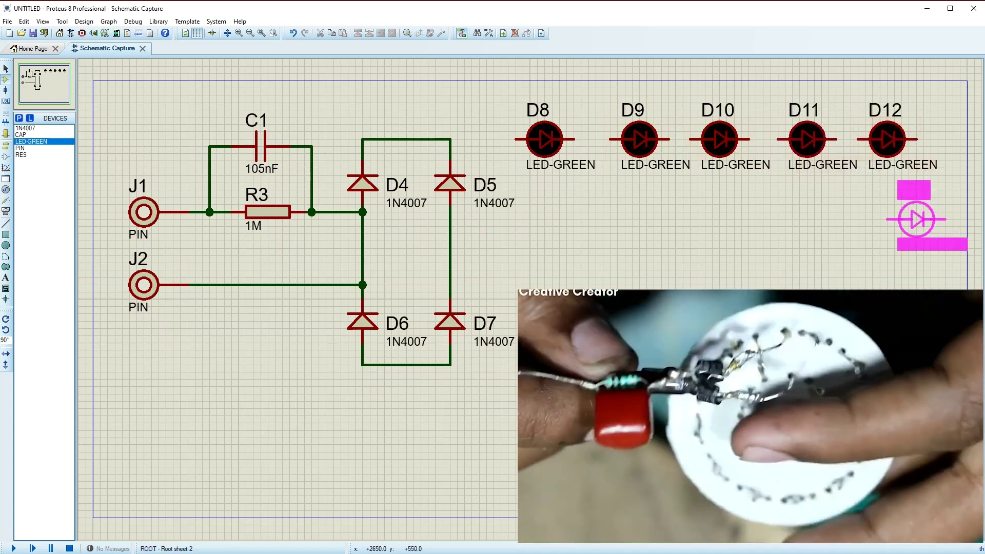
Step: Place a downward-pointing LED-GREEN below D12 and wire it to D12's cathode
key(KP_Add)
key(KP_Add)
key(KP_Add)
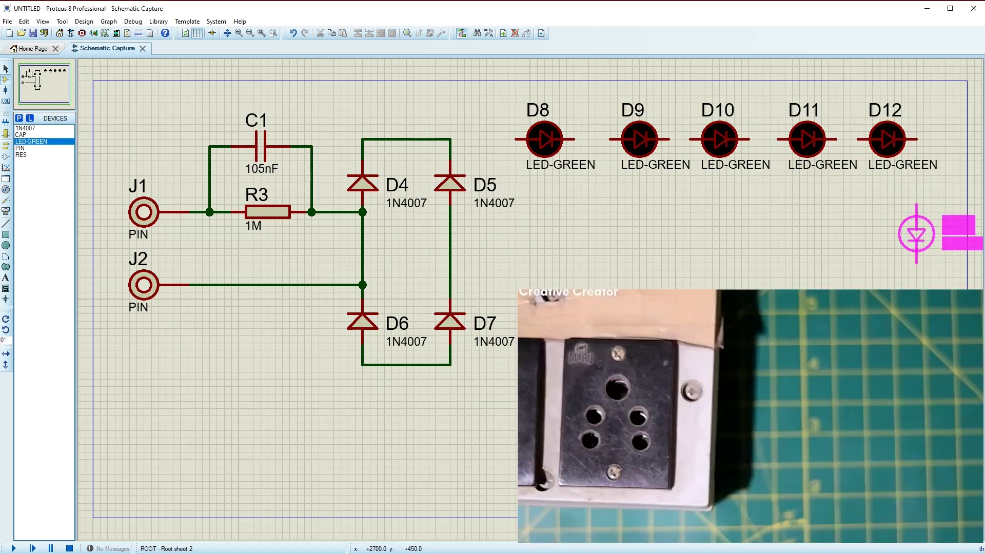
click(931, 234)
click(932, 205)
click(917, 137)
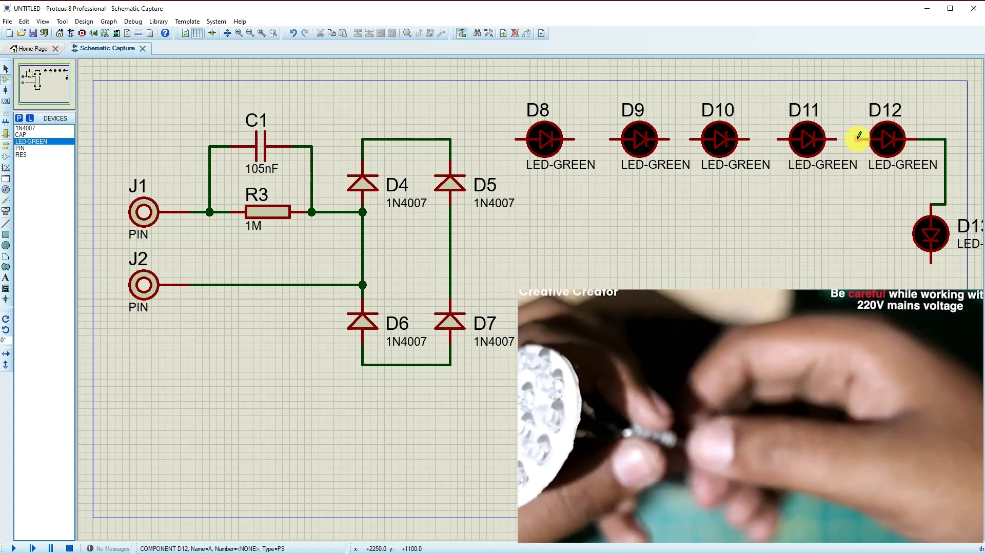
Step: Wire LEDs D8 to D12 in series and connect D8's anode to the bridge's top wire above D5
click(842, 139)
click(780, 139)
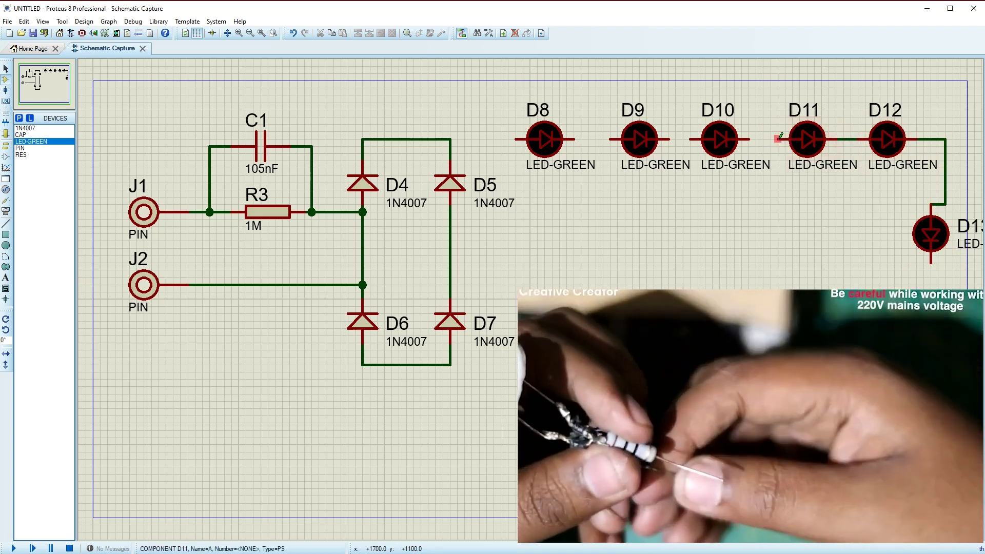
click(748, 136)
click(690, 137)
click(665, 139)
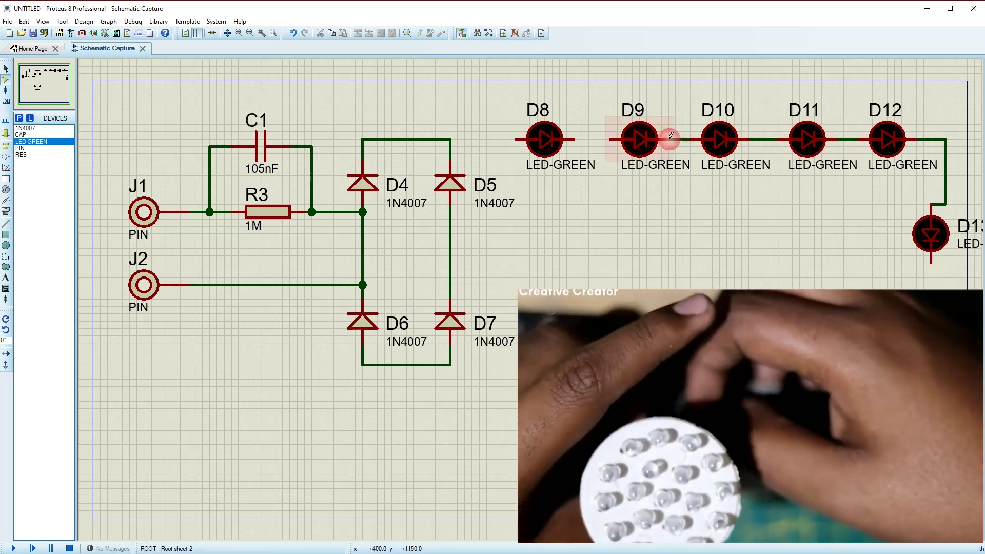
click(609, 137)
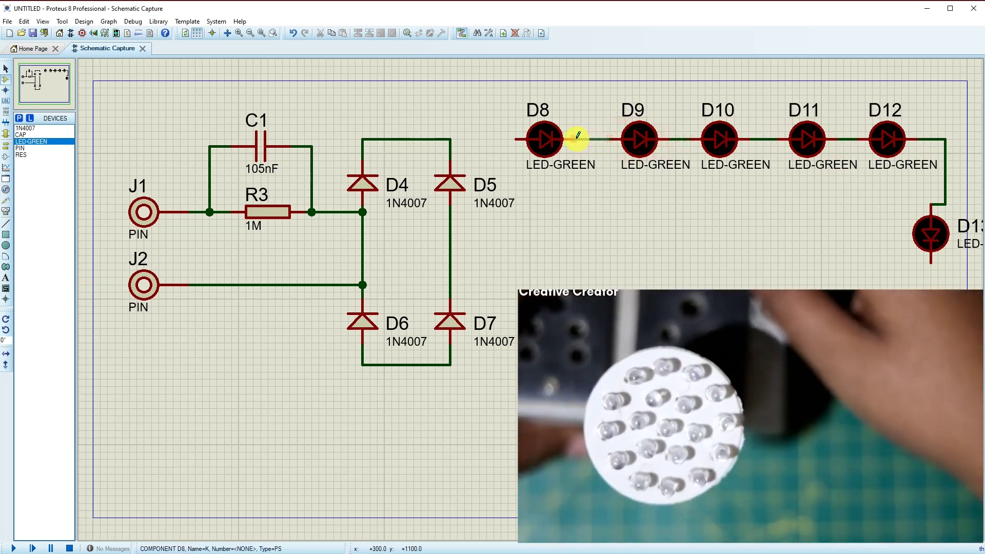
click(573, 139)
click(519, 137)
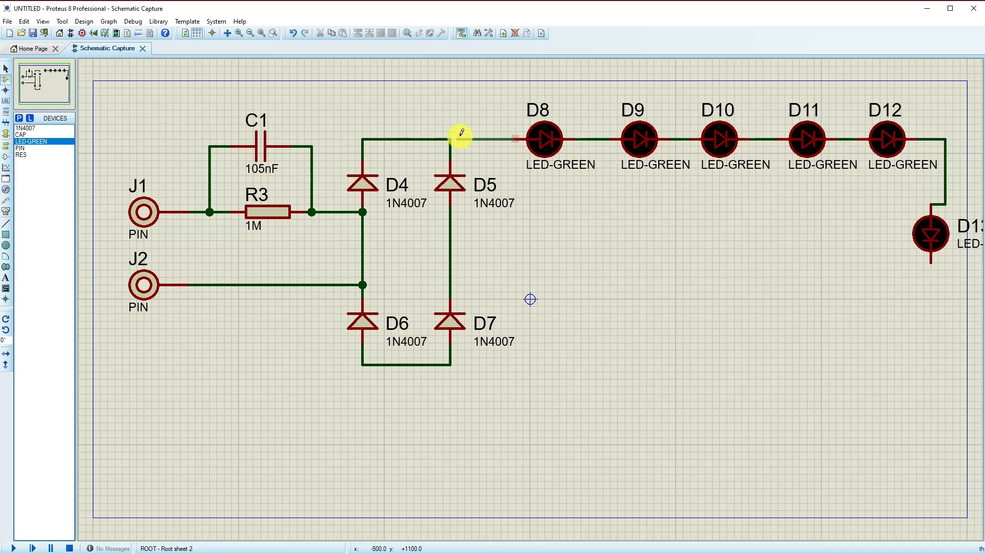
click(451, 137)
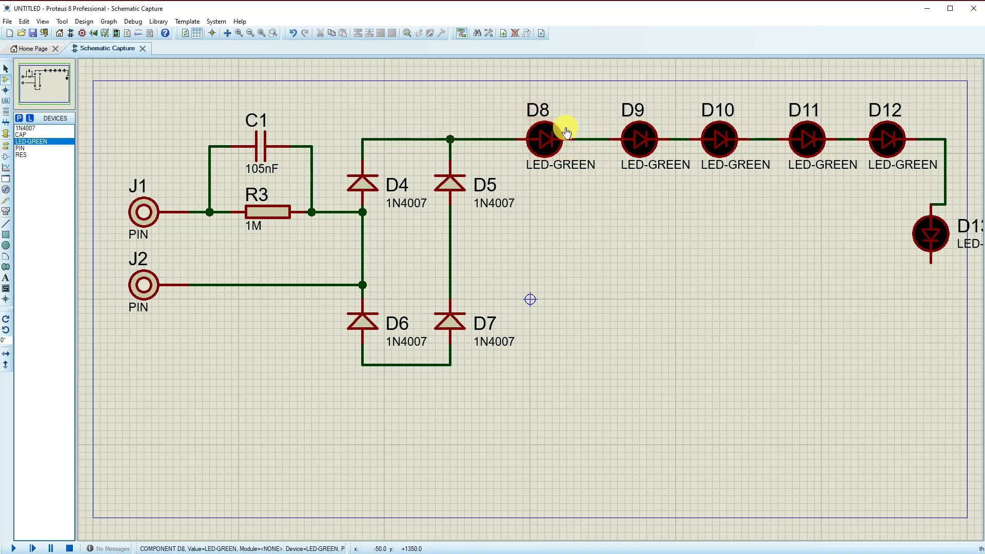
Step: Delete LED D13 below the row and start a block copy of the D8 to D12 LED row
right_click(928, 244)
click(820, 262)
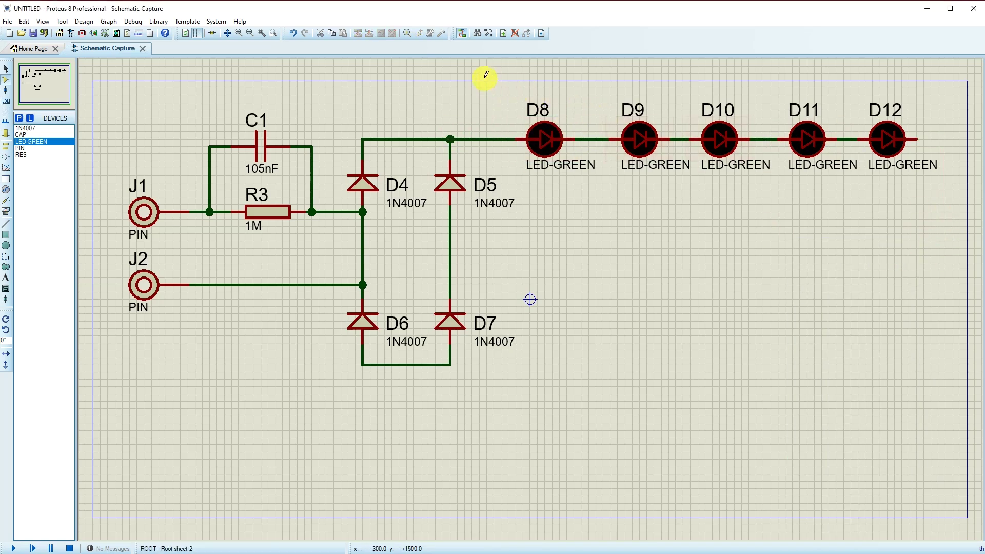
drag(486, 74, 932, 211)
right_click(785, 144)
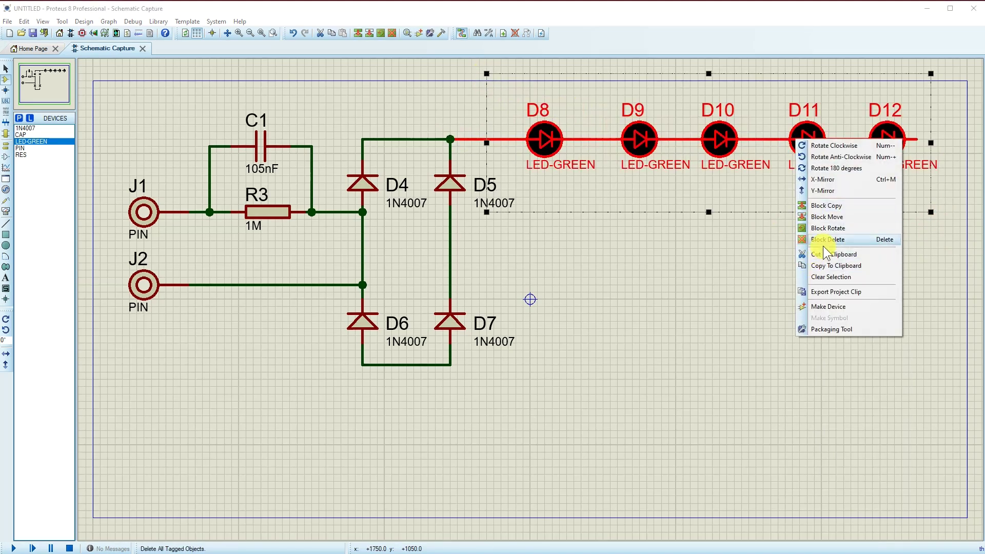
click(832, 210)
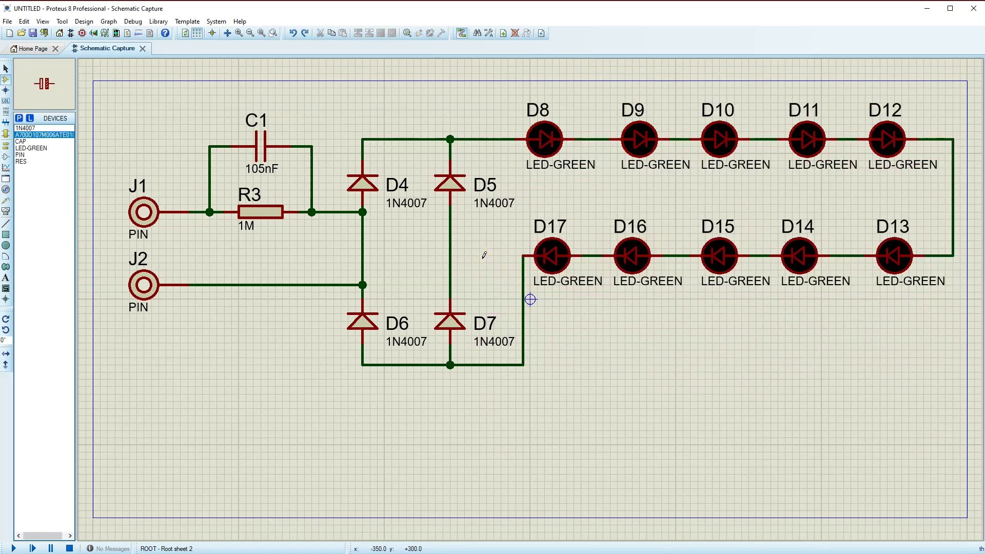
Step: Place the selected polarized capacitor vertically between the D5–D7 branch and LED D17, with its hatched plate facing down
click(484, 256)
key(KP_Subtract)
key(KP_Subtract)
key(KP_Subtract)
key(KP_Subtract)
key(KP_Subtract)
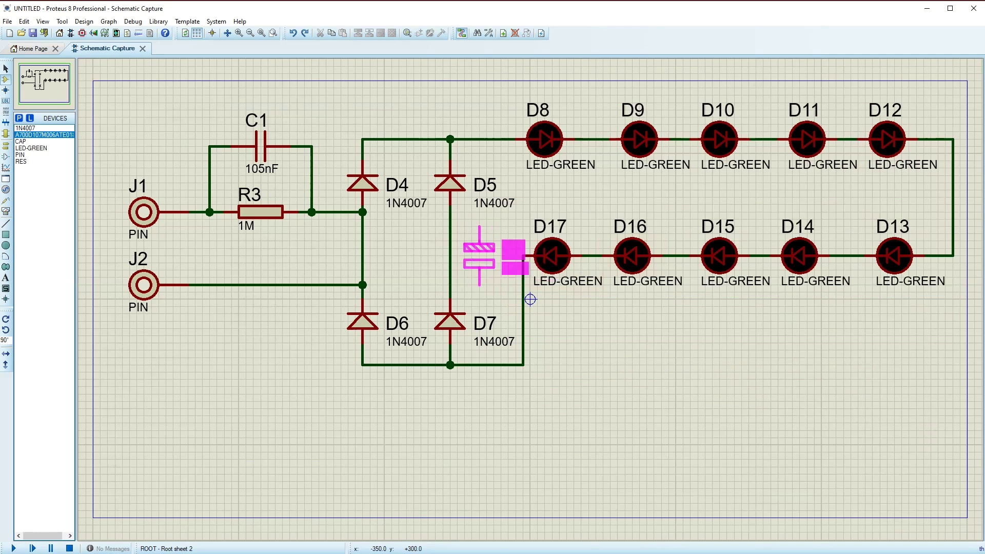
click(487, 249)
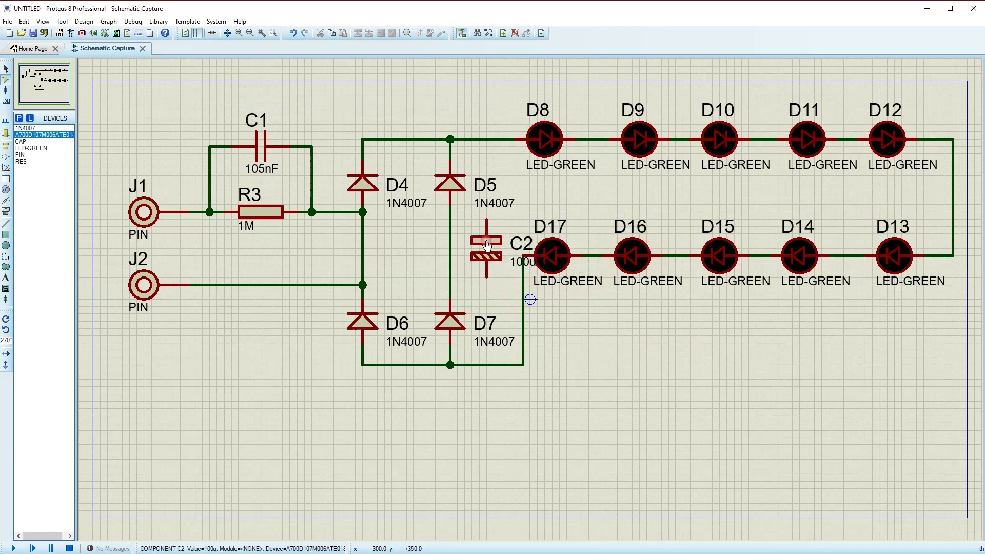
Step: Shift the D5–D7 branch slightly left and delete the slanted wire between D17 and the bridge's bottom node
drag(415, 95, 472, 374)
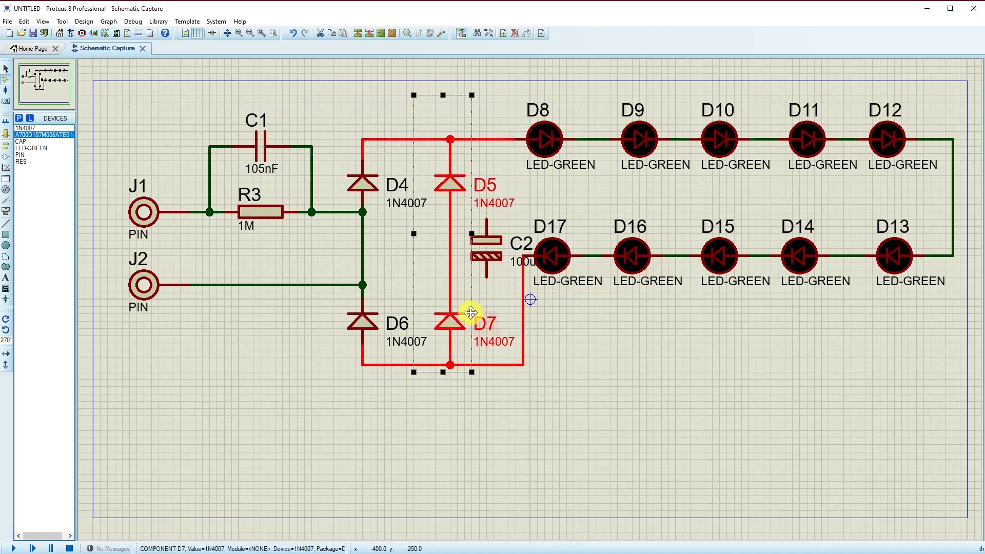
drag(450, 314, 443, 316)
click(559, 401)
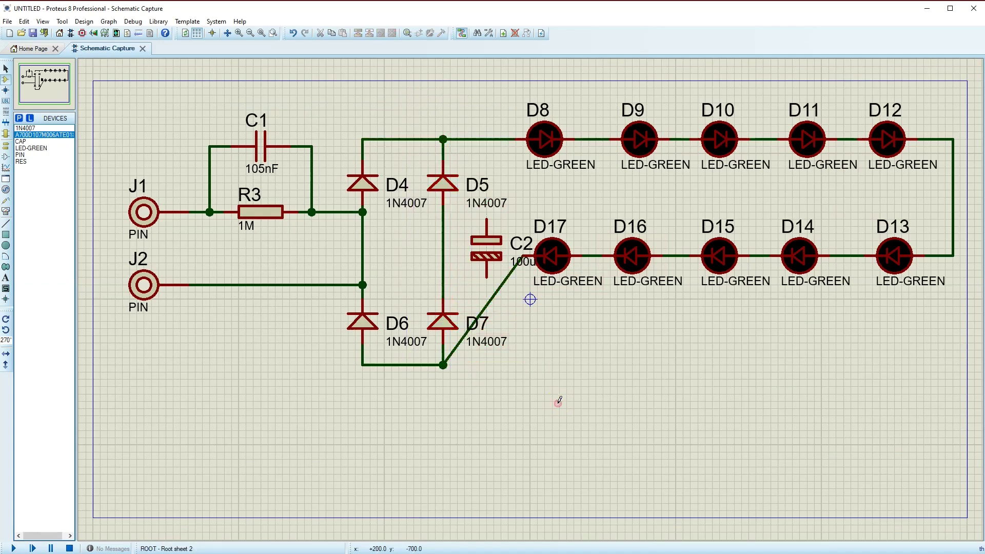
right_click(496, 293)
right_click(495, 294)
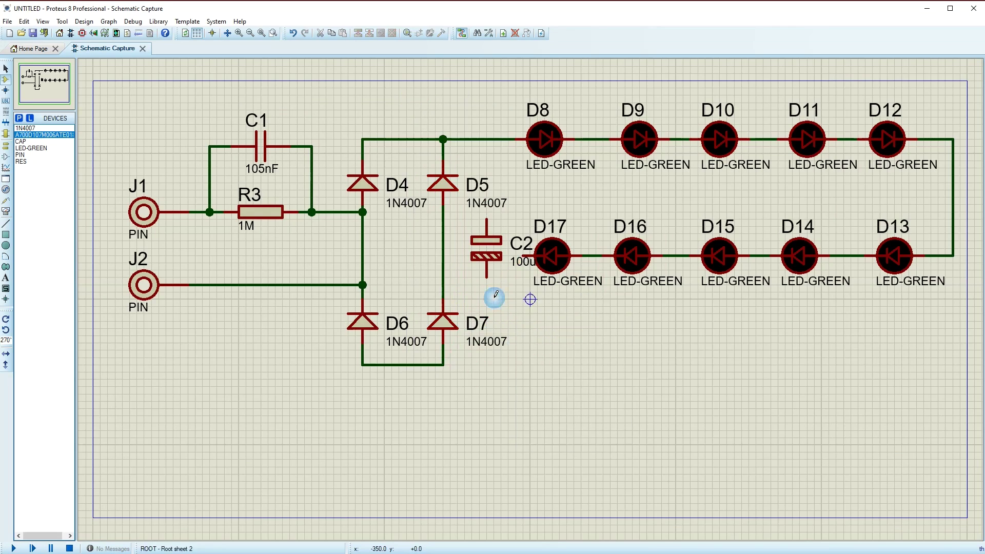
Step: Remove J2's wire to the D4–D6 branch and wire J2 to the D5–D7 branch instead
right_click(347, 282)
right_click(348, 283)
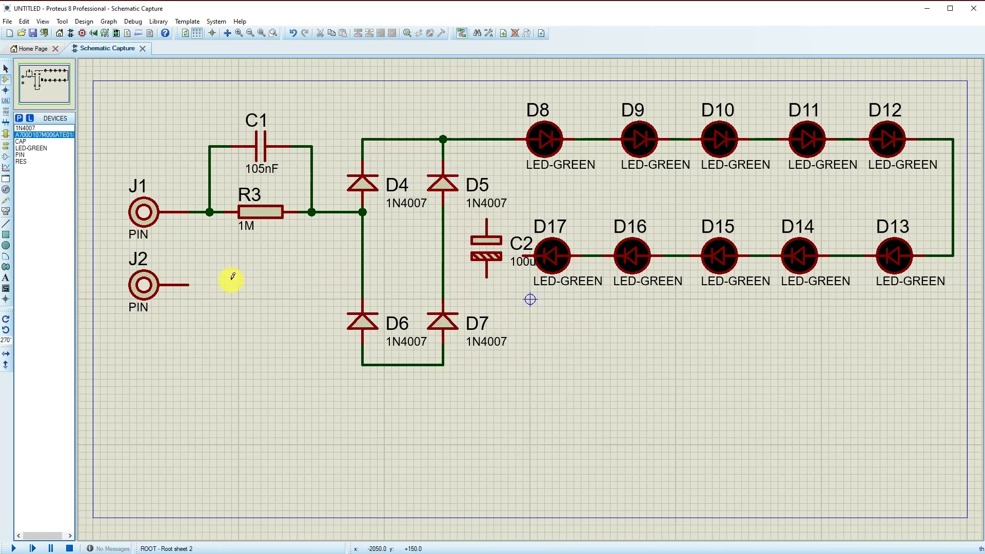
click(187, 284)
click(441, 284)
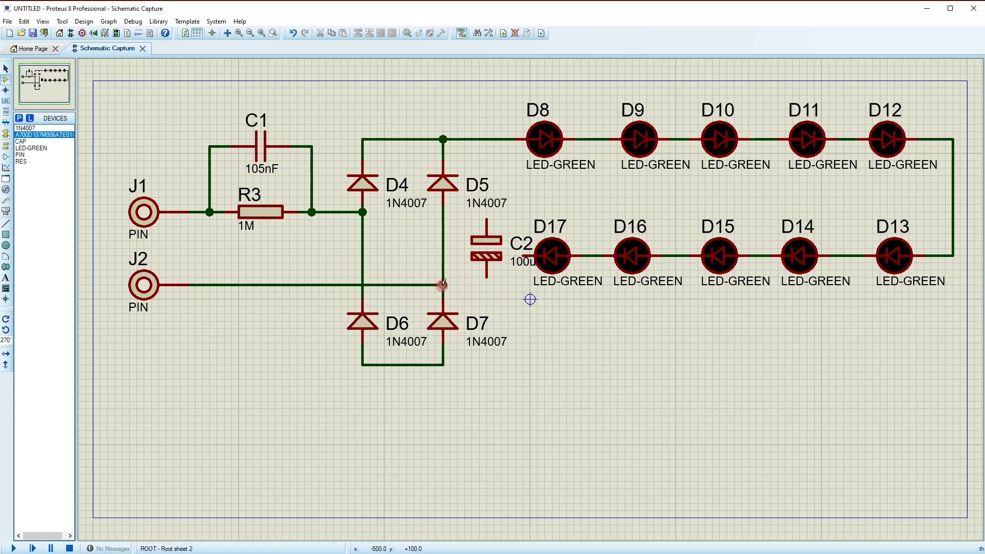
Step: Delete the wire between the bridge's top node and D8, along with LEDs D8 and D17
right_click(501, 135)
right_click(502, 135)
drag(479, 88, 618, 328)
right_click(562, 262)
click(564, 263)
drag(564, 262, 579, 357)
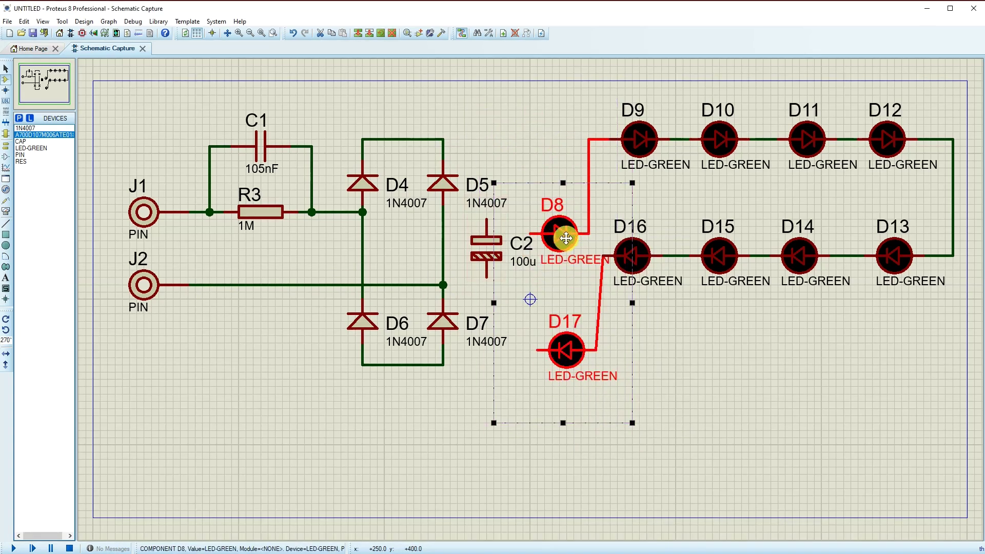
key(Delete)
Step: Move capacitor C2 closer to the LEDs and wire it across the bridge output, in parallel with the D9 to D16 string
click(488, 246)
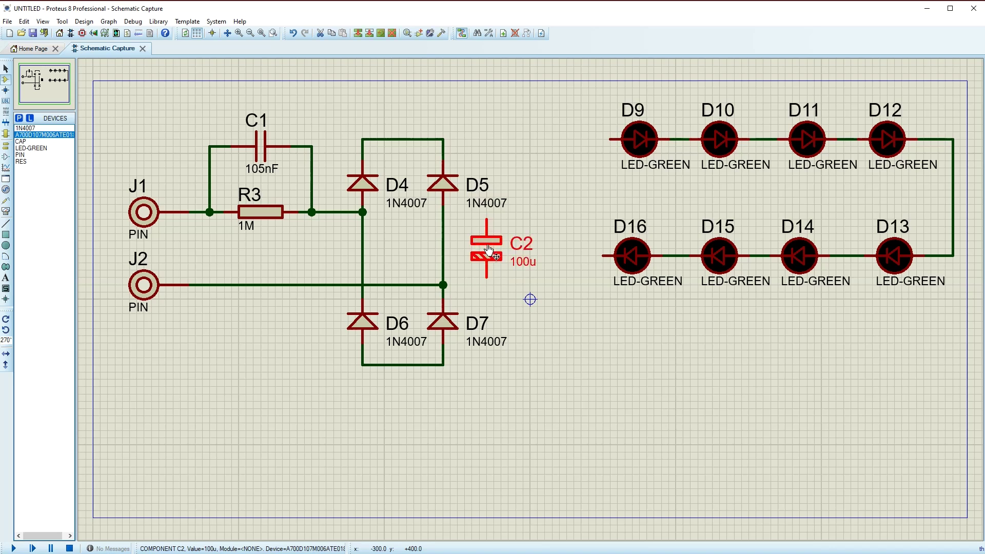
drag(488, 246, 532, 246)
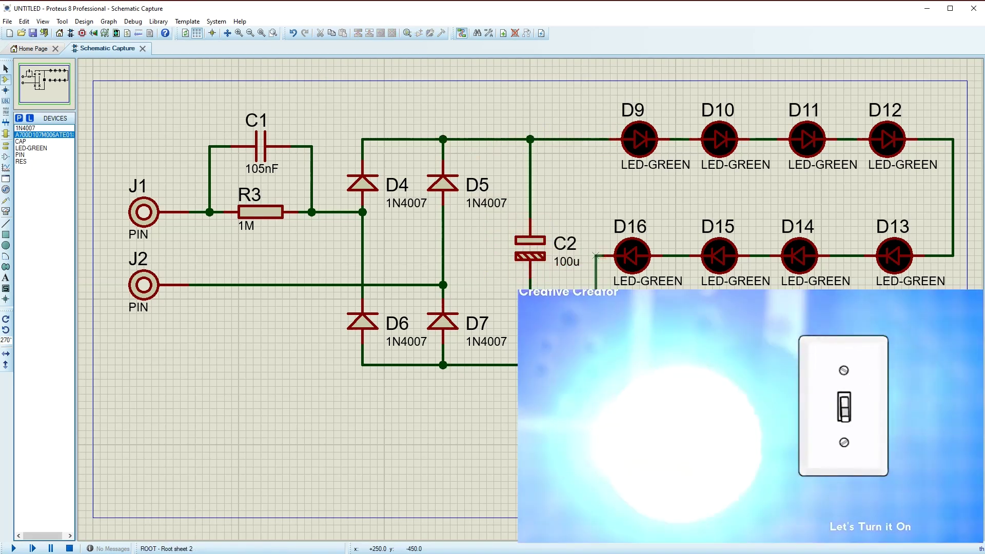
click(596, 255)
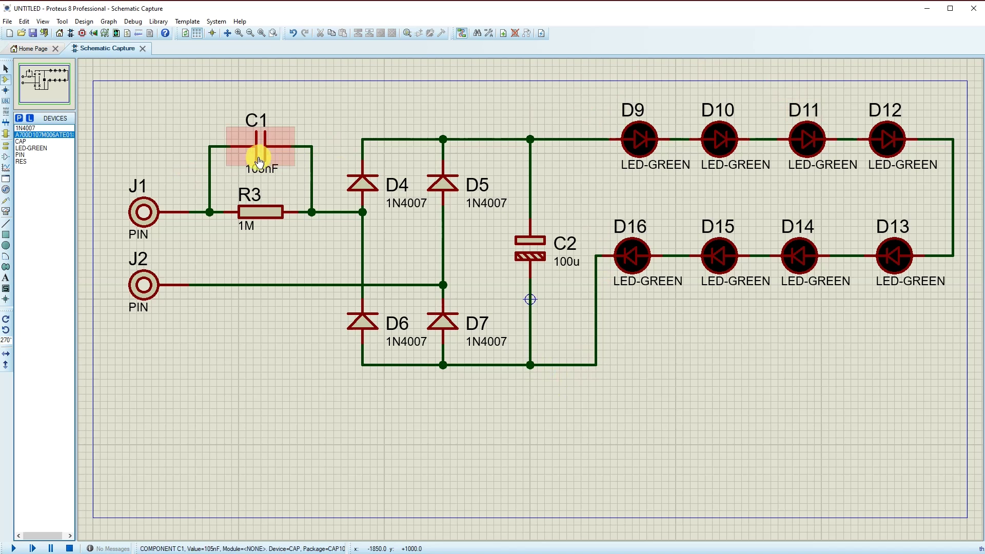
Step: Set capacitor C1's capacitance value to 105nF /400V
double_click(259, 163)
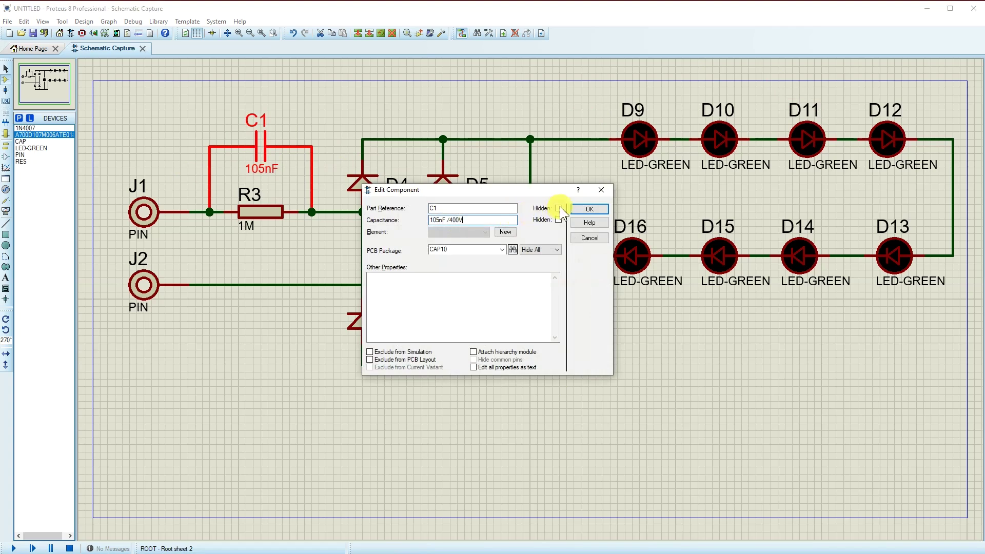
click(579, 213)
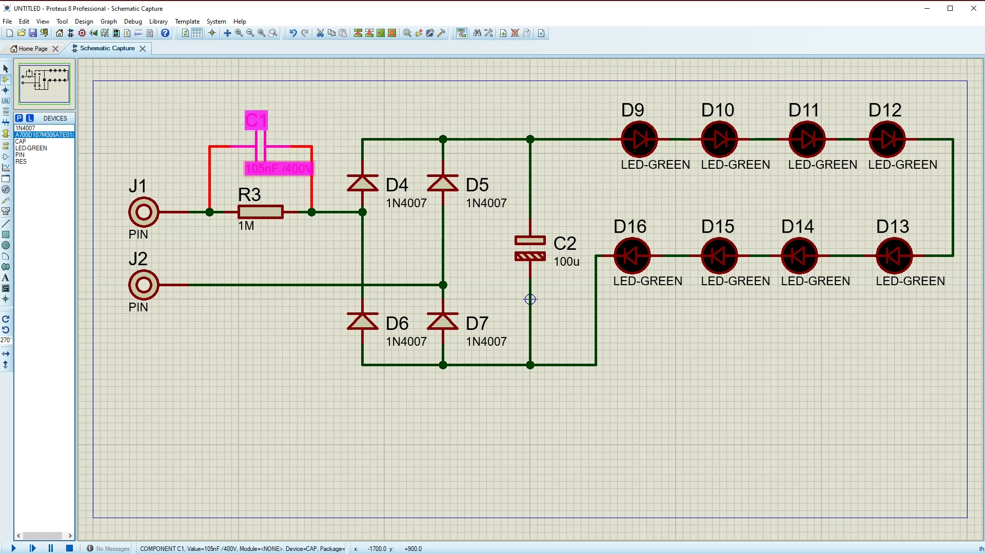